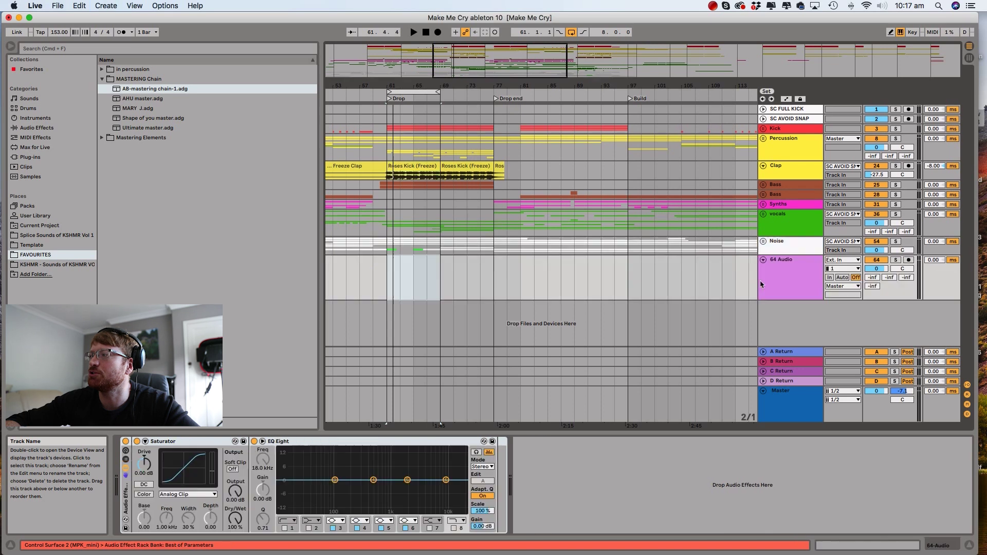
# Rename the 64 Audio track as pre master
pyautogui.click(786, 265)
pyautogui.press('super+r')
pyautogui.write('pre mast')
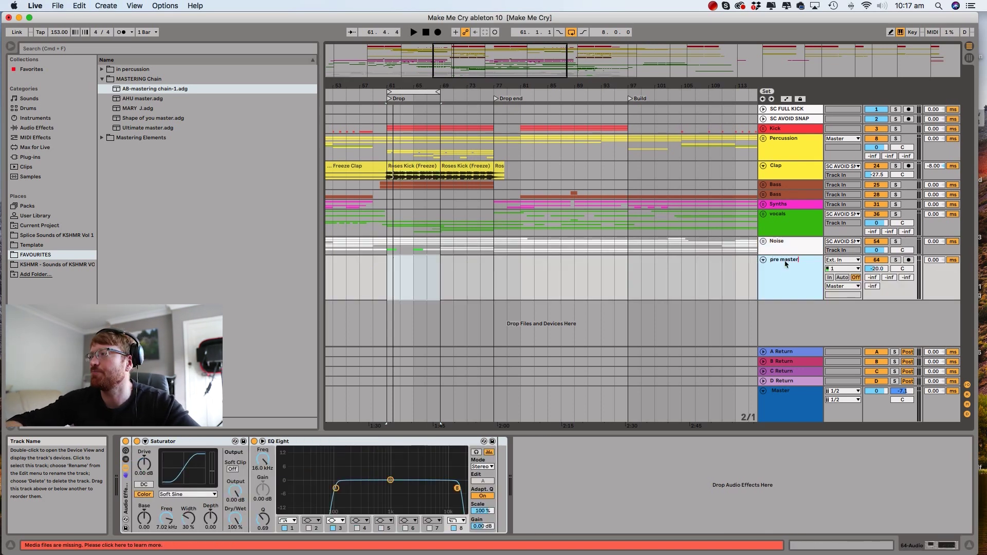
pyautogui.press('Return')
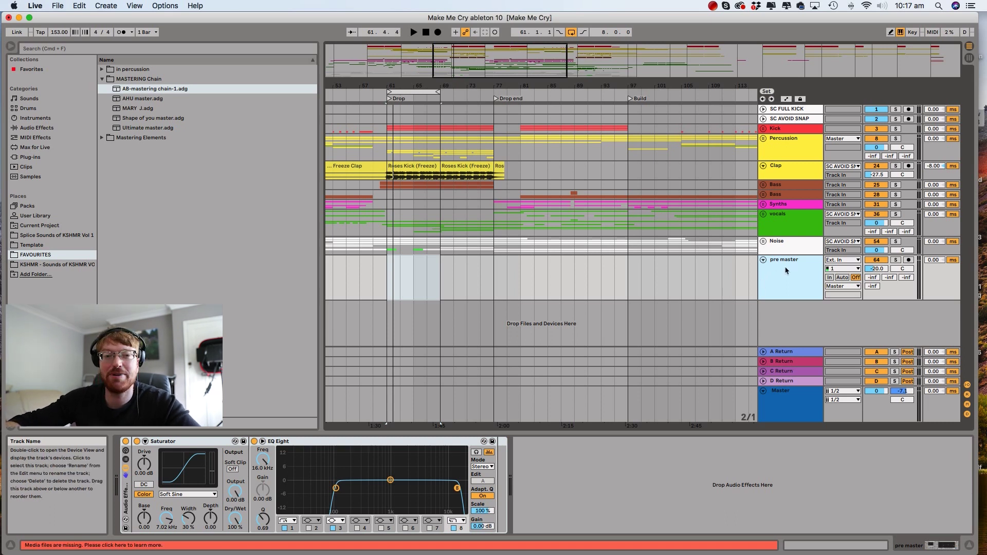
# Add two audio tracks below the pre master track and rename the last one AB test
pyautogui.click(802, 403)
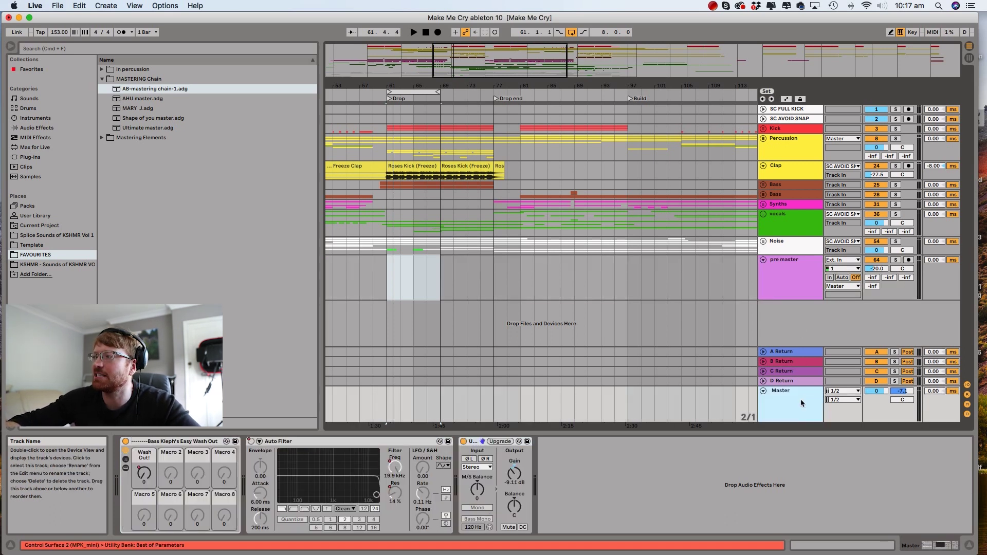
pyautogui.click(792, 268)
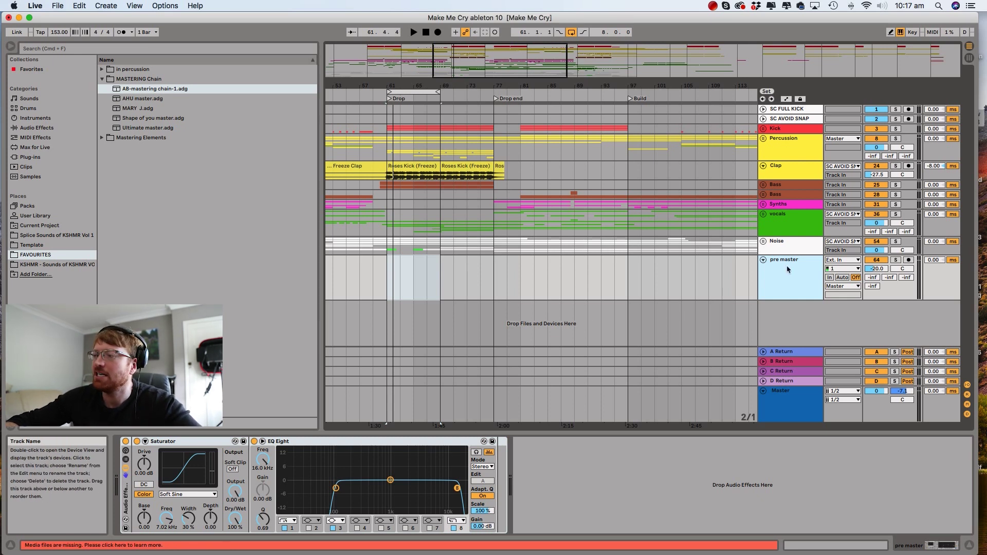
pyautogui.press('super+t')
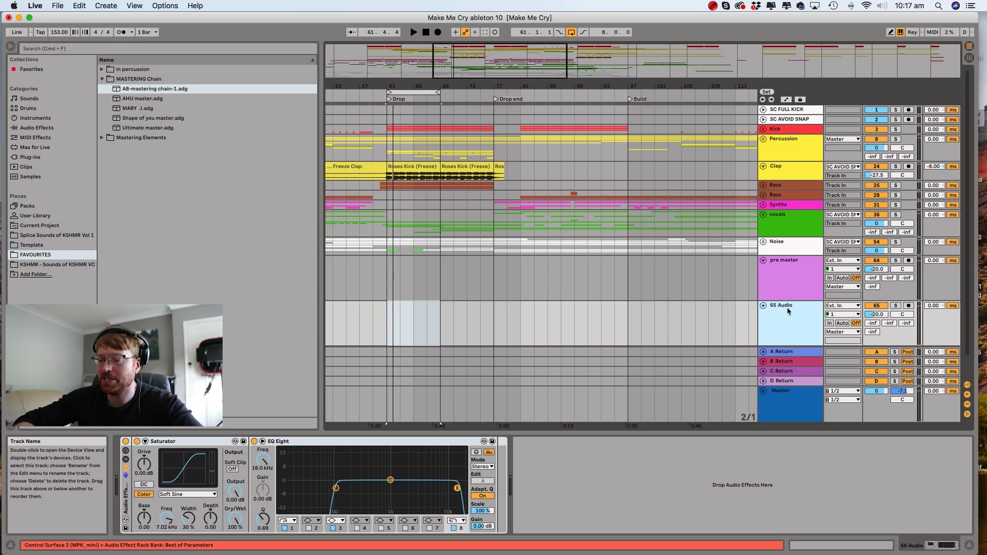
pyautogui.press('super+t')
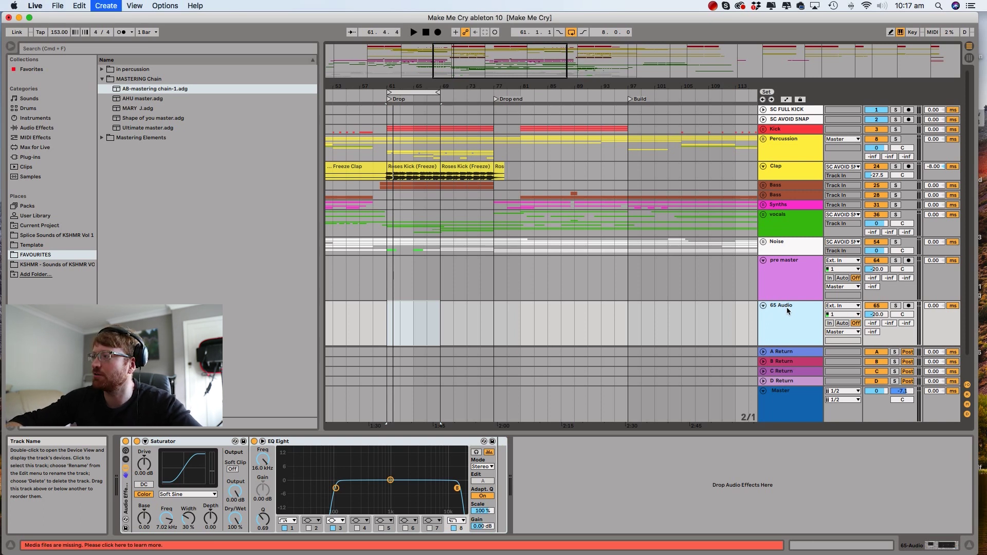
pyautogui.press('super+r')
pyautogui.write('AB test')
pyautogui.press('Return')
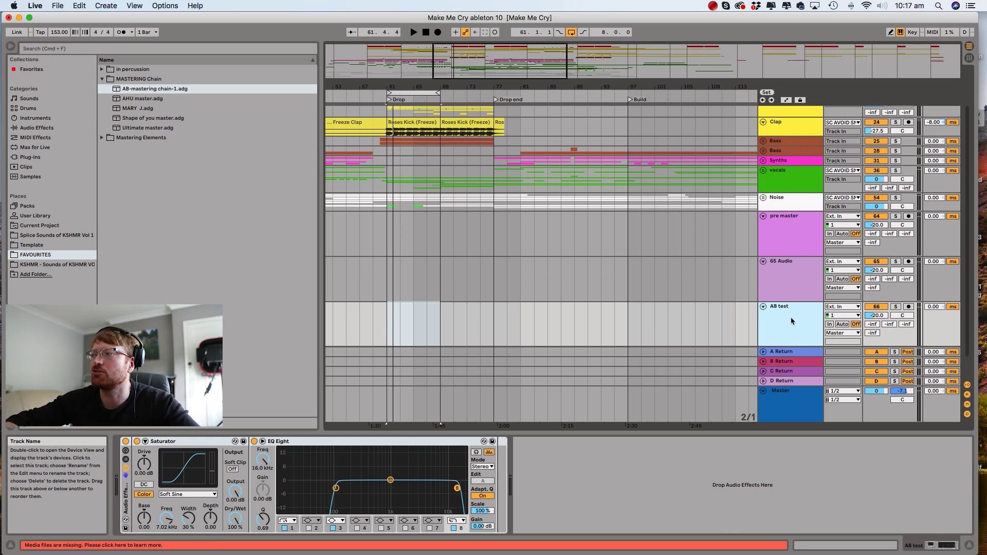
# Solo the 65 Audio track, then solo the AB test track
pyautogui.click(896, 262)
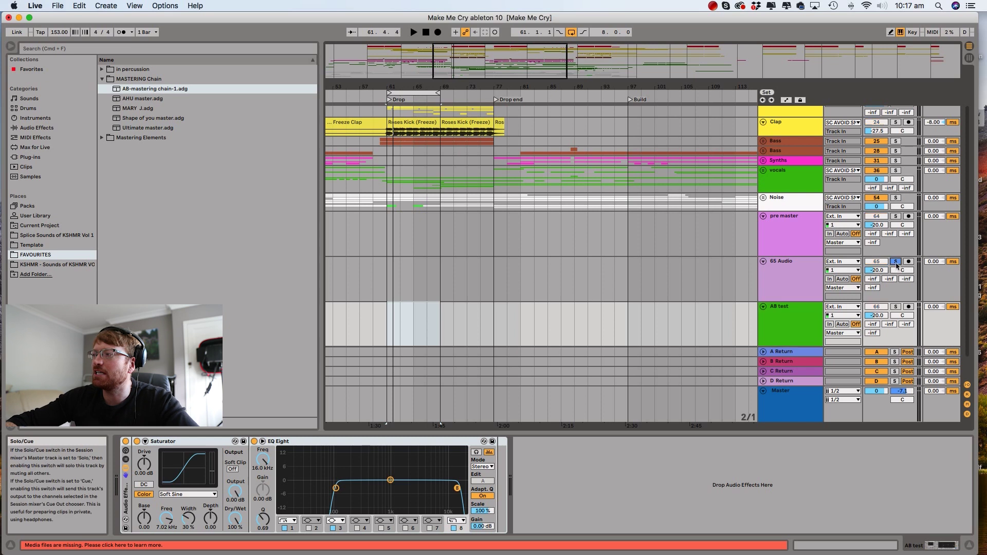
pyautogui.click(895, 307)
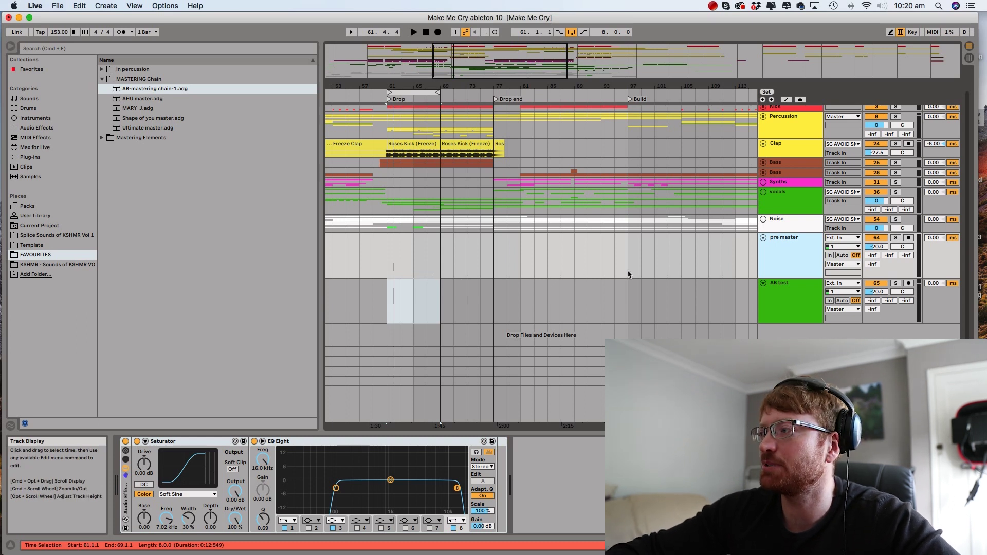
# Group the pre master and AB test tracks together
pyautogui.click(773, 302)
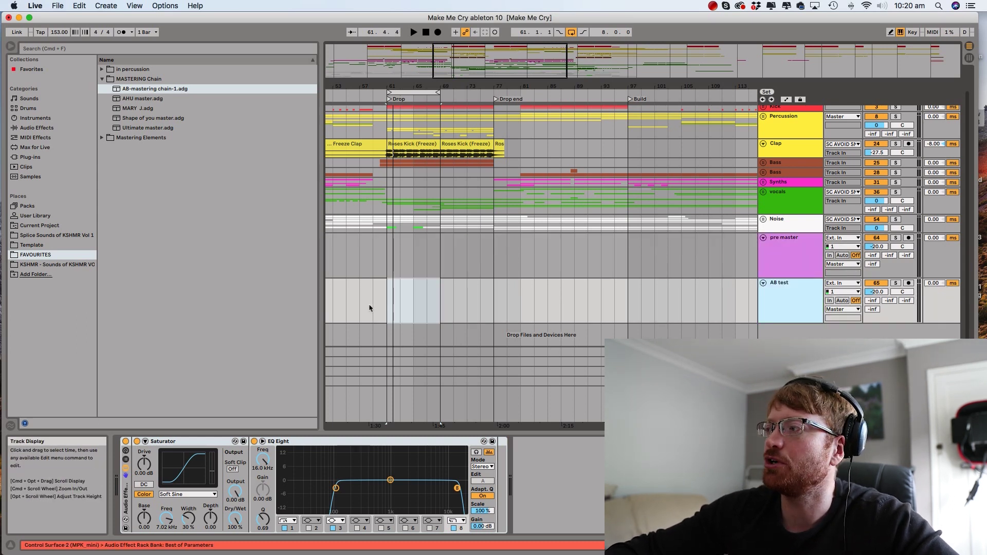
pyautogui.click(793, 261)
pyautogui.keyDown('shift'); pyautogui.click(791, 302); pyautogui.keyUp('shift')
pyautogui.press('super+g')
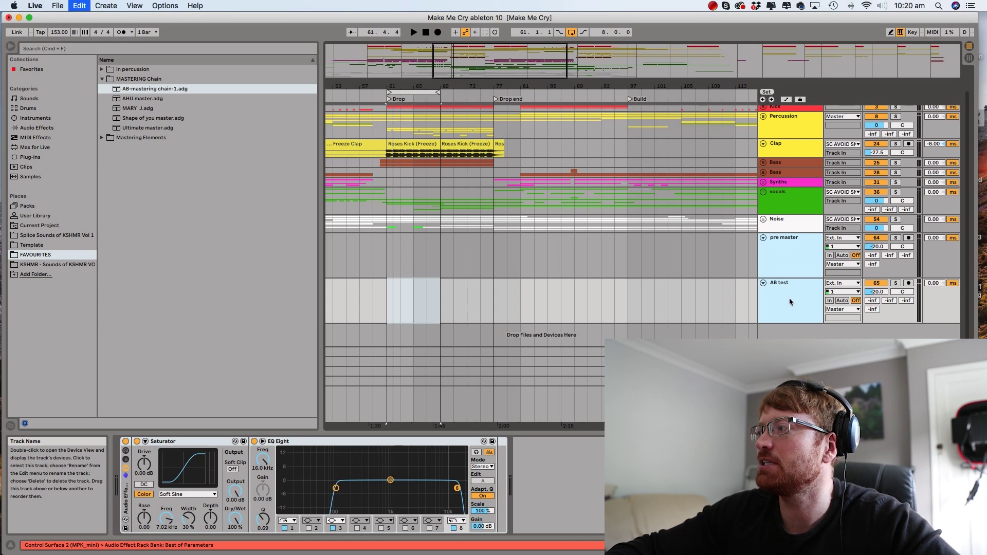
pyautogui.scroll(-2, 869, 280)
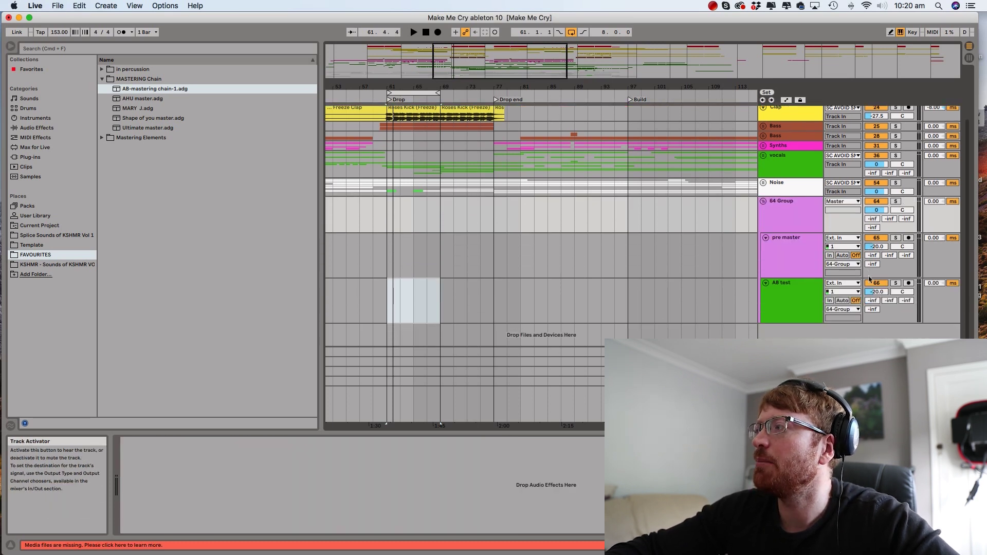
# Map the computer key 3 to the track activators of both the pre master and AB test tracks
pyautogui.press('super+k')
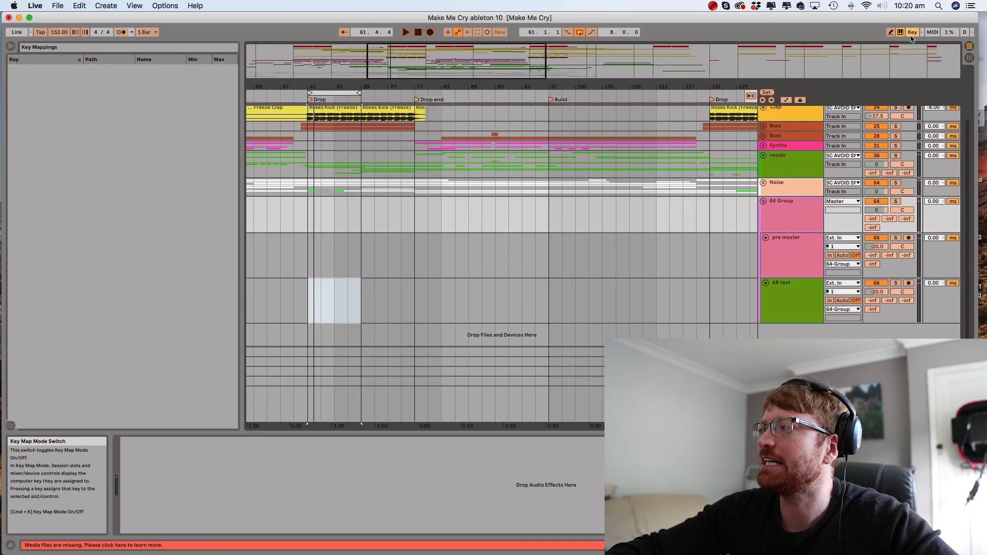
pyautogui.click(880, 242)
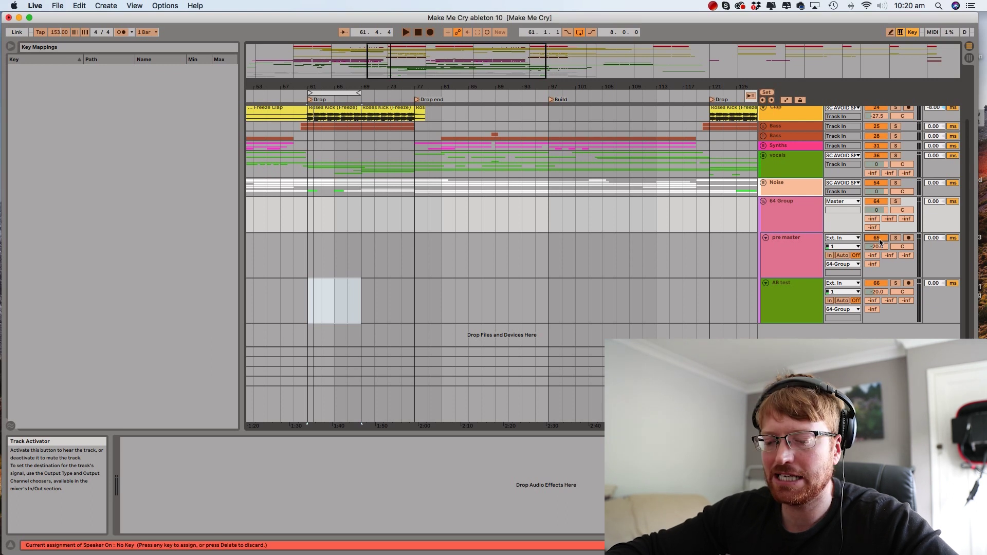
pyautogui.press('3')
pyautogui.click(884, 286)
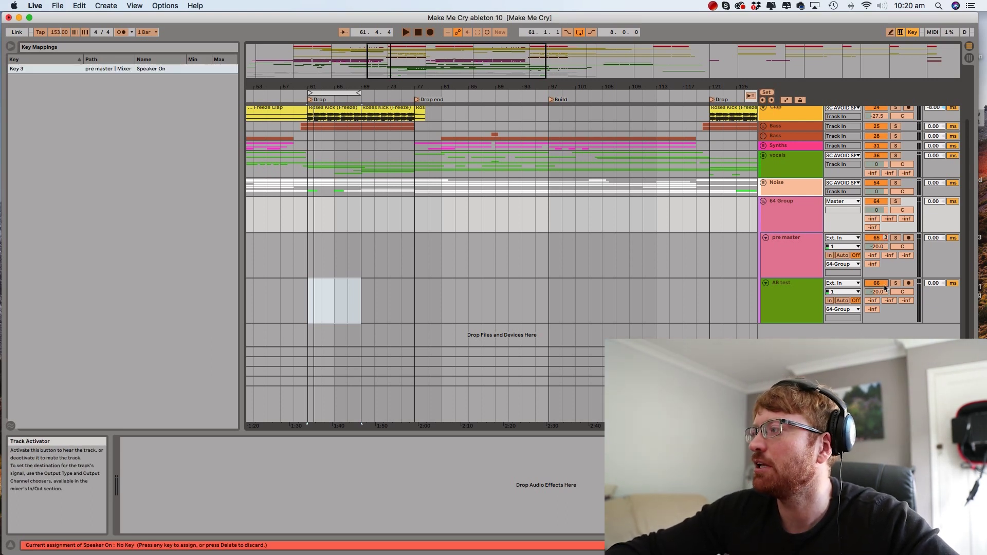
pyautogui.press('3')
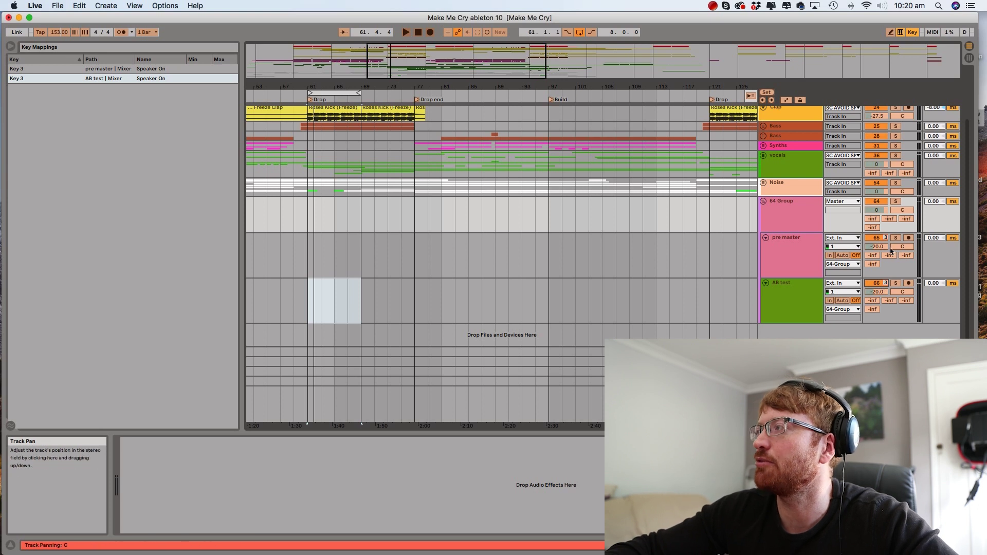
pyautogui.click(913, 32)
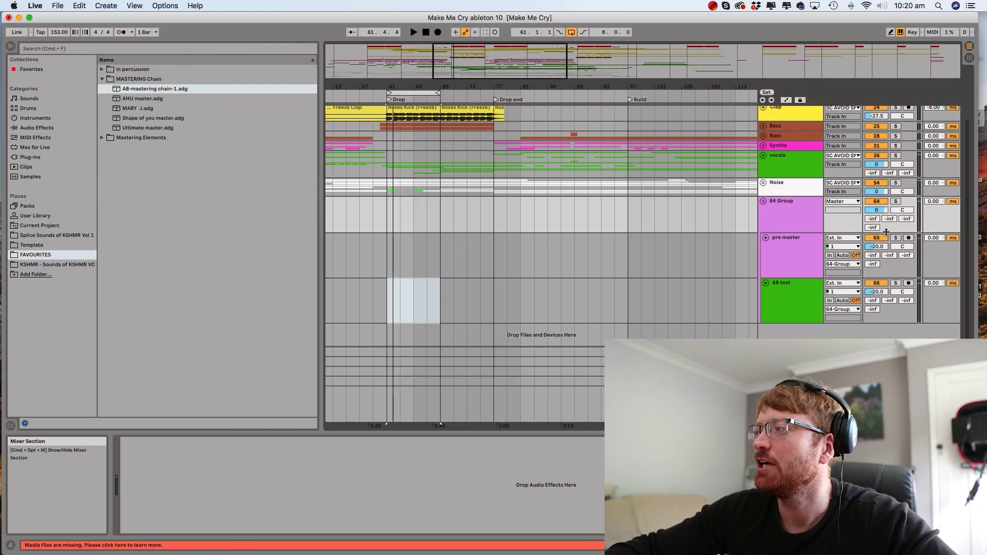
# Test the key mapping by toggling both track activators off and on several times
pyautogui.press('3')
pyautogui.press('3')
pyautogui.press('3')
pyautogui.press('3')
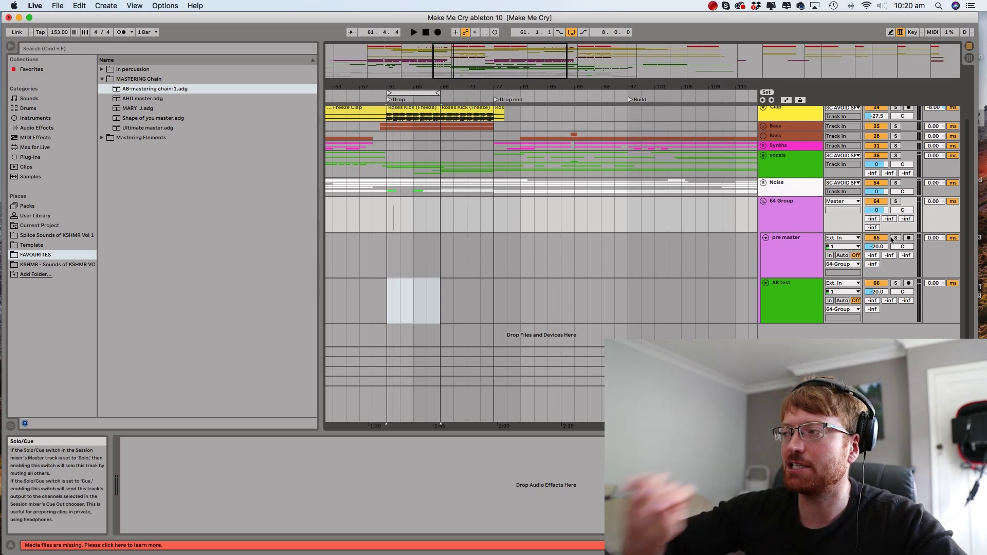
# Solo the 64 Group and deactivate the pre master track inside it
pyautogui.click(896, 201)
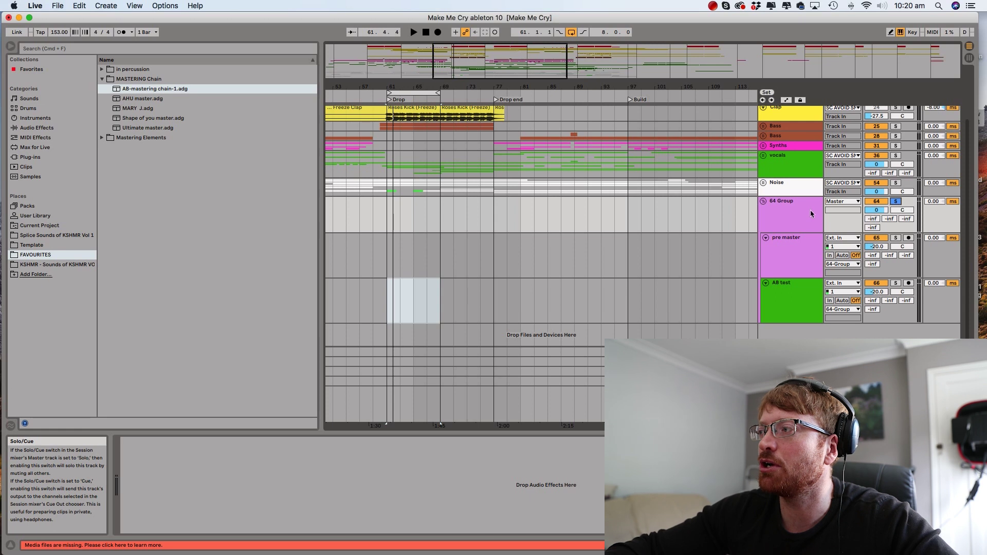
pyautogui.click(877, 239)
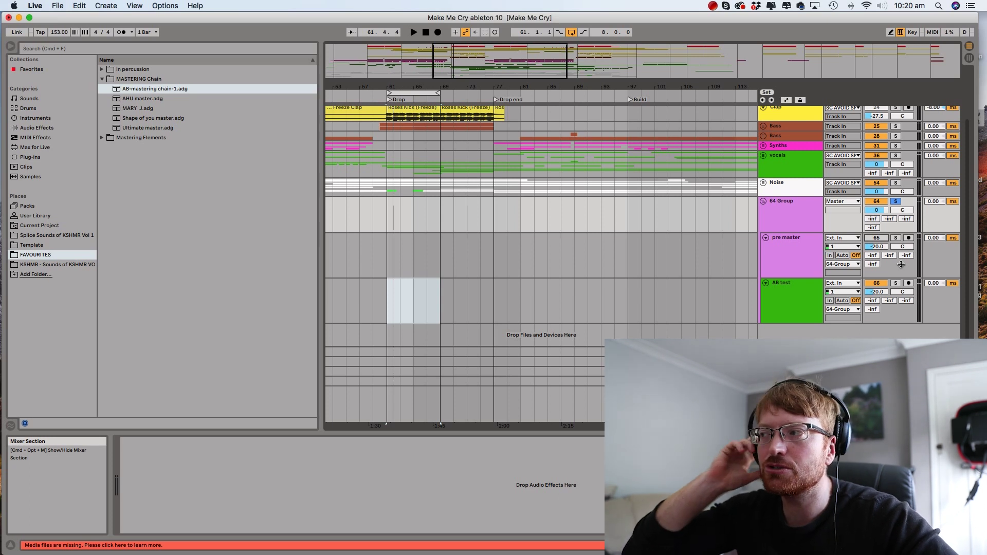
# Alternate repeatedly between the pre master and AB test tracks using the mapped key, finishing with pre master active
pyautogui.press('a')
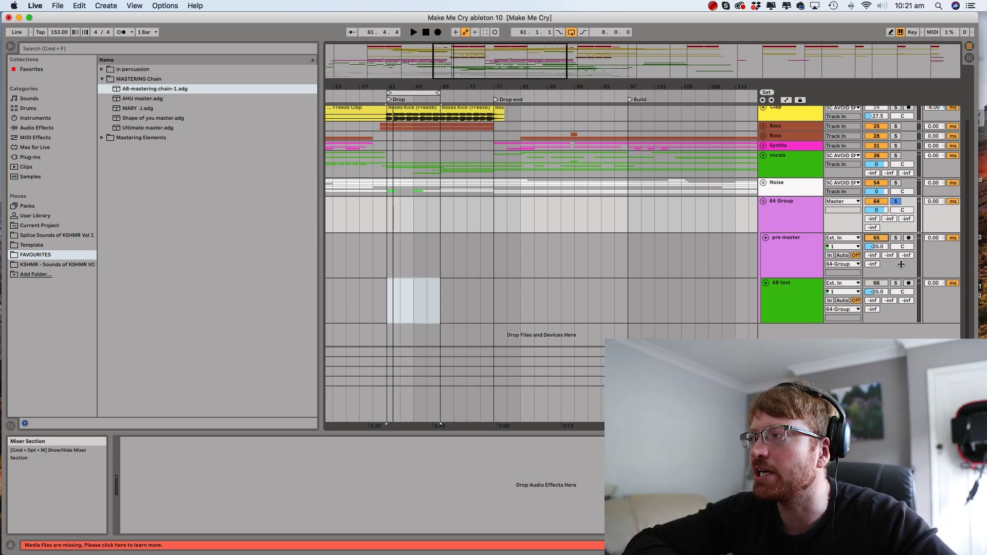
pyautogui.press('a')
pyautogui.press('a')
pyautogui.press('a')
pyautogui.press('a')
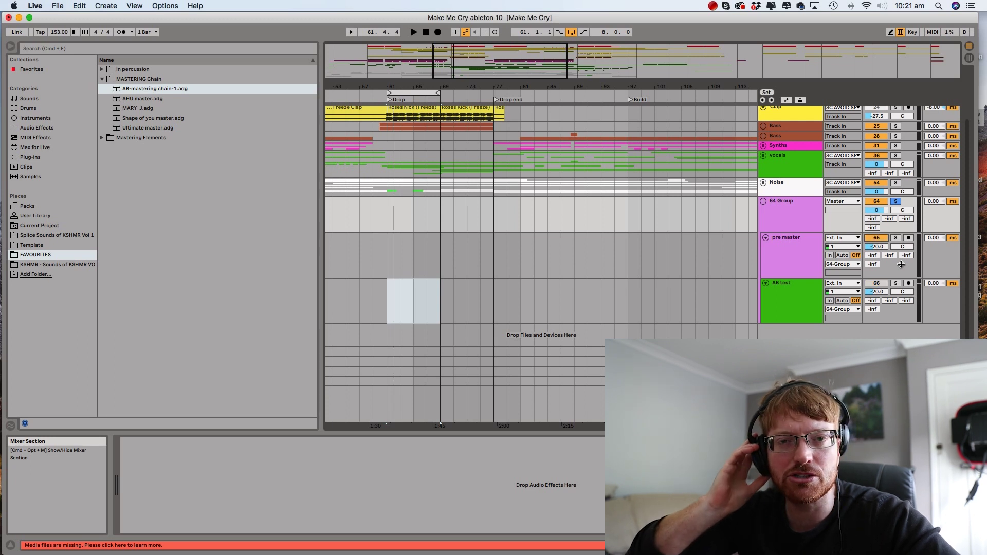
pyautogui.press('a')
pyautogui.press('a')
pyautogui.press('a')
pyautogui.press('a')
pyautogui.press('a')
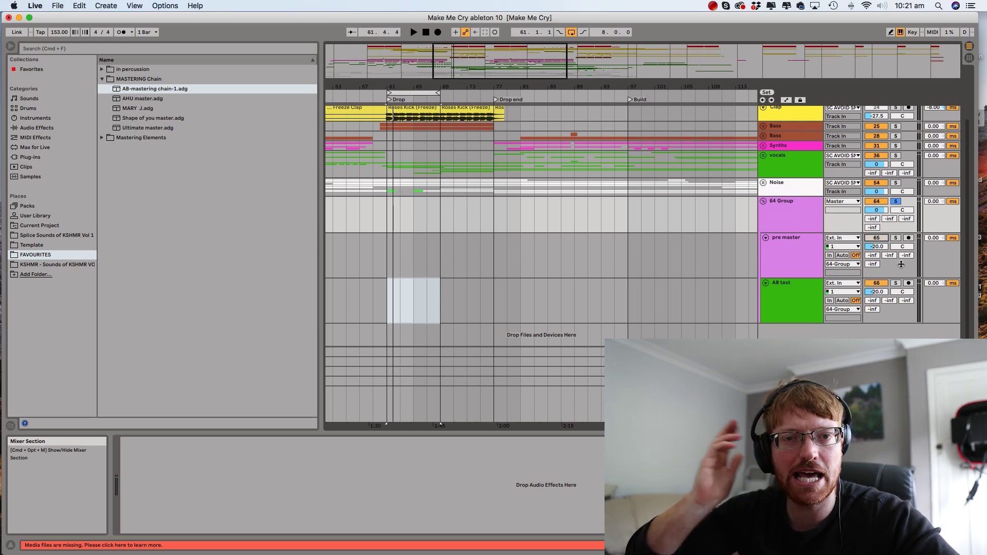
pyautogui.press('a')
pyautogui.press('a')
pyautogui.press('a')
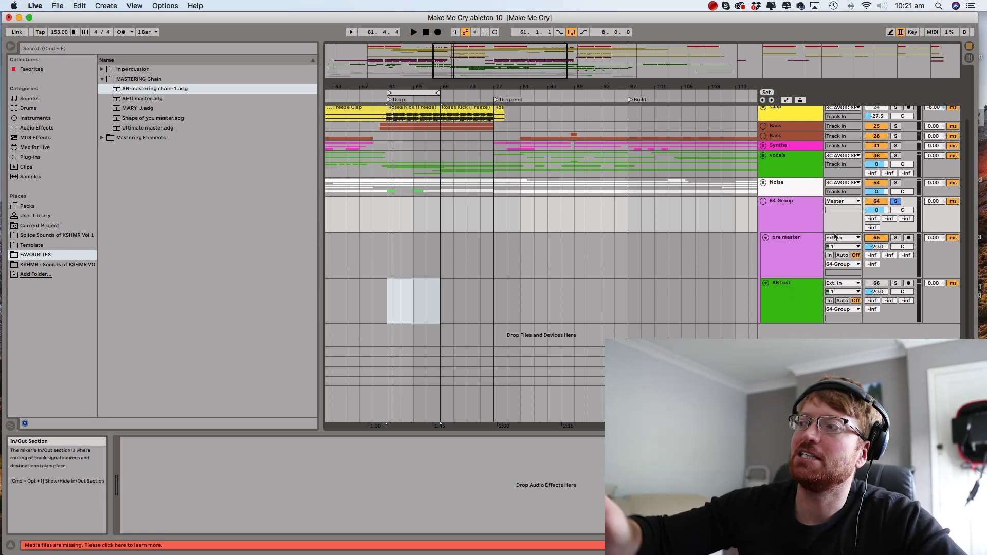
# Delete the 64 Group together with its pre master and AB test tracks
pyautogui.click(792, 304)
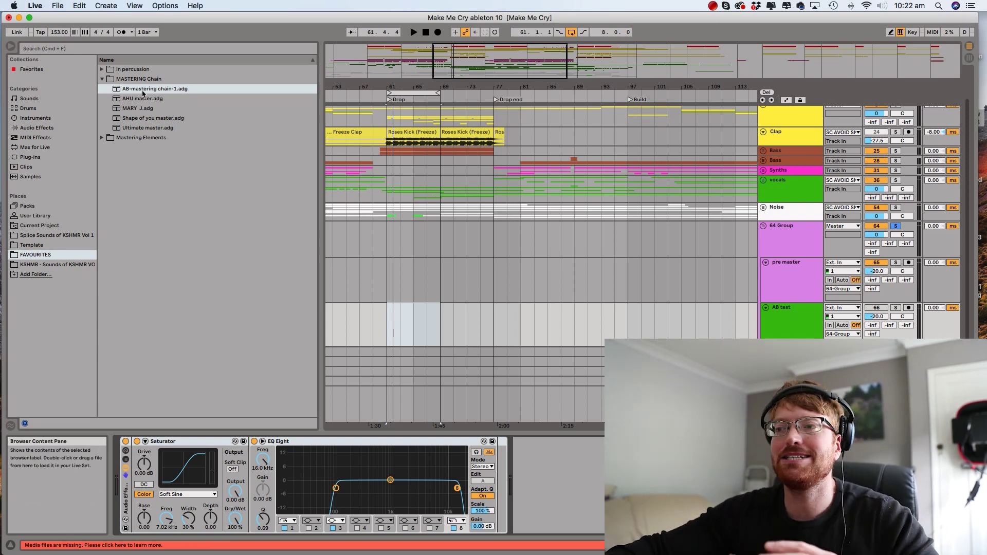
pyautogui.click(785, 250)
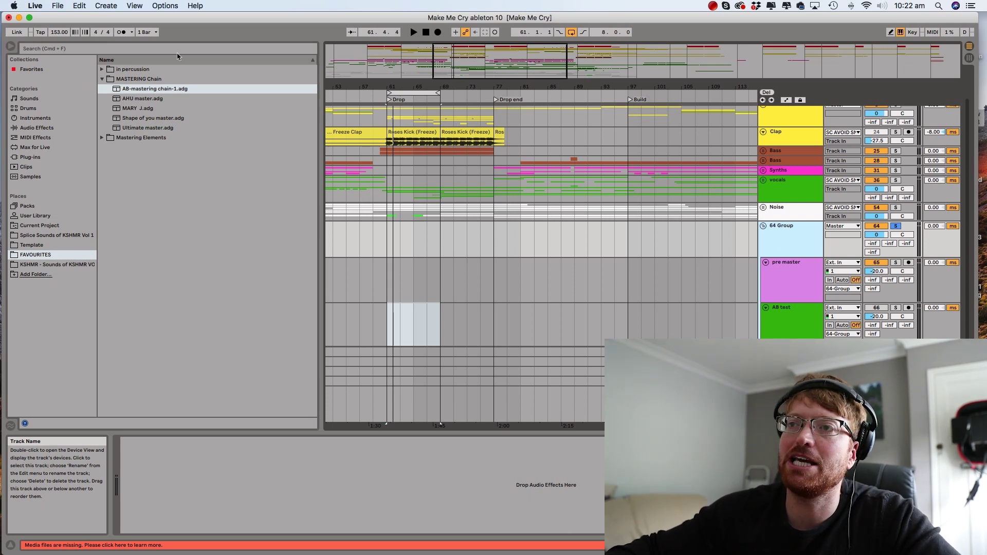
pyautogui.press('Delete')
# Load the AB-mastering chain-1.adg rack from the MASTERING Chain folder onto the Master track
pyautogui.moveTo(151, 89); pyautogui.dragTo(612, 312)
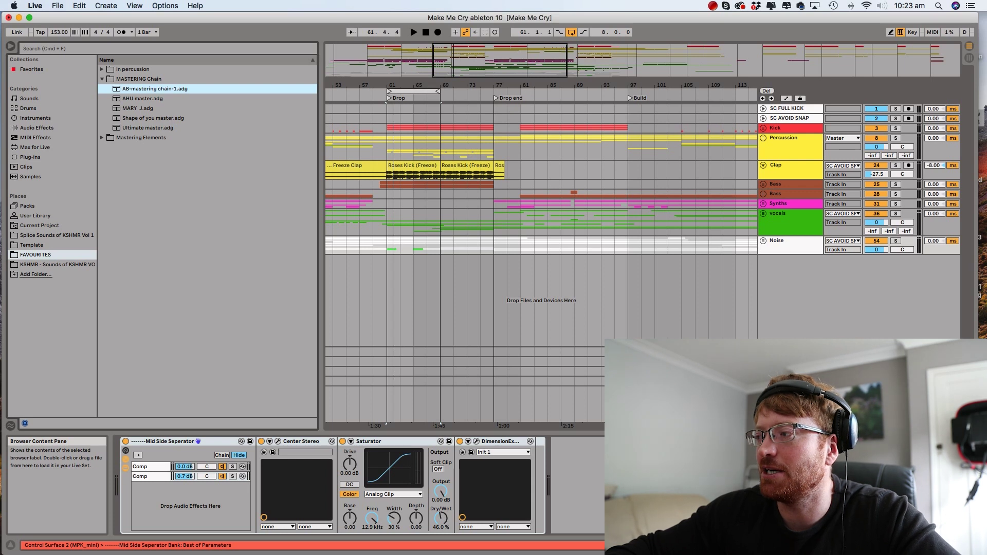
pyautogui.press('Return')
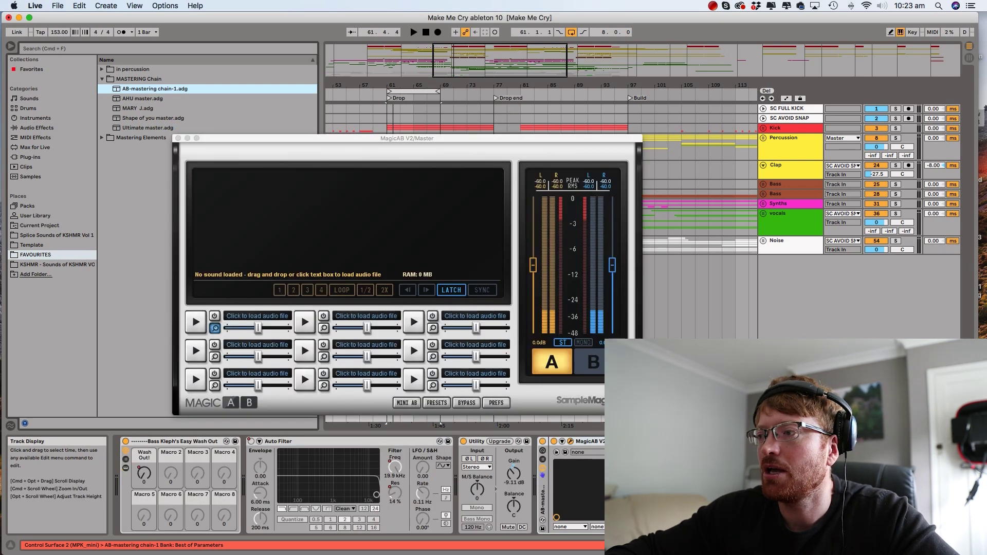
# Switch to the browser window and view the Magic AB product page on Sample Magic
pyautogui.hotkey('ctrl', 'Up')
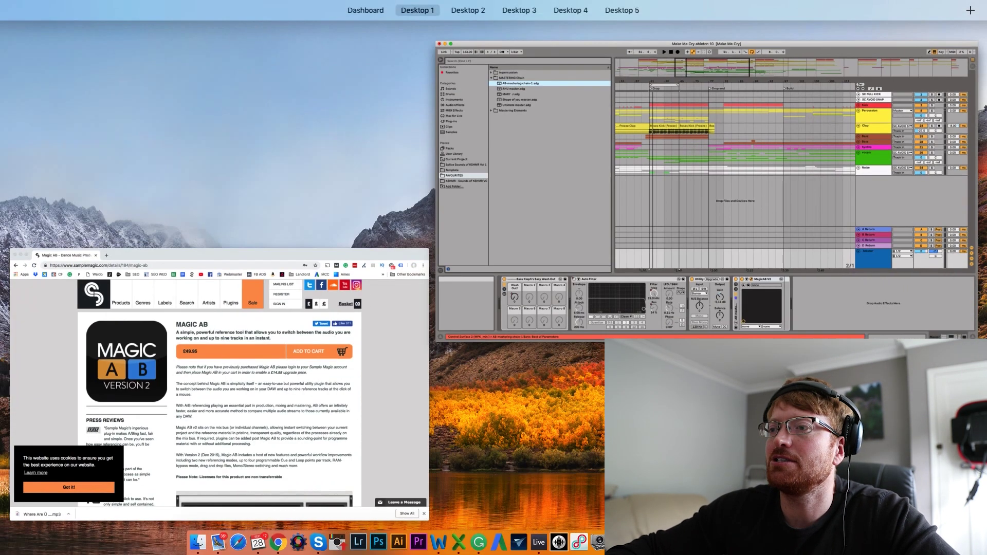
pyautogui.click(297, 272)
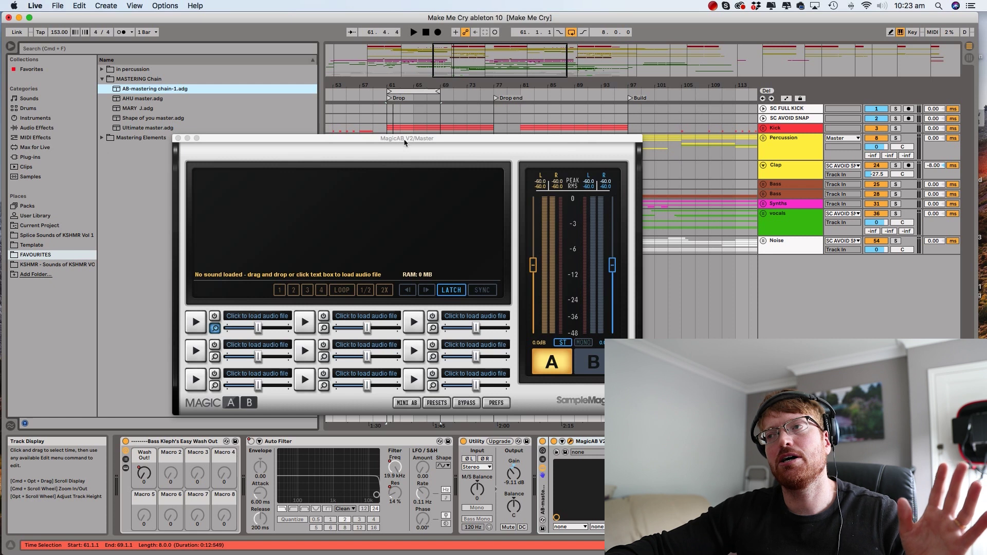
# Load the Where Are Ü Now remix MP3 from the Desktop into MagicAB's first audio slot
pyautogui.click(257, 321)
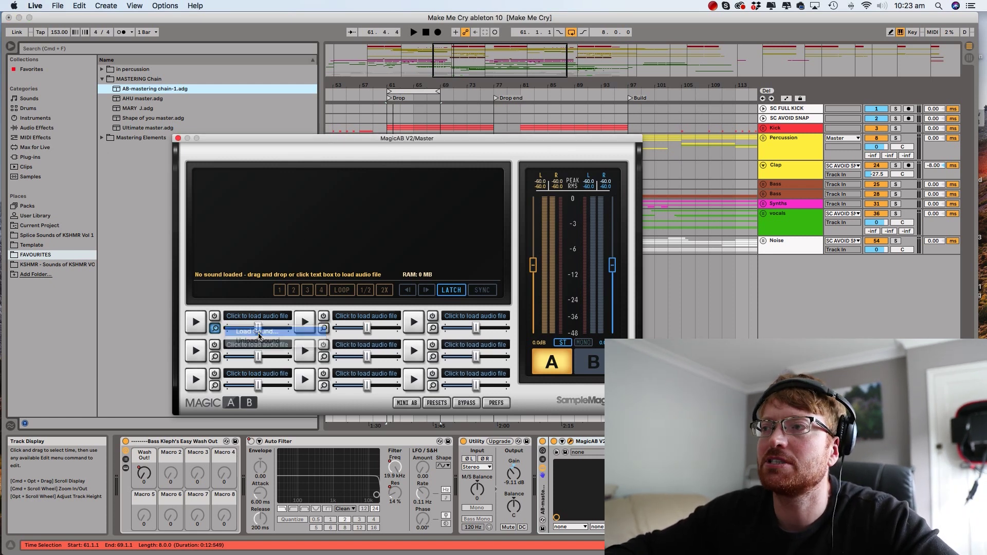
pyautogui.click(260, 330)
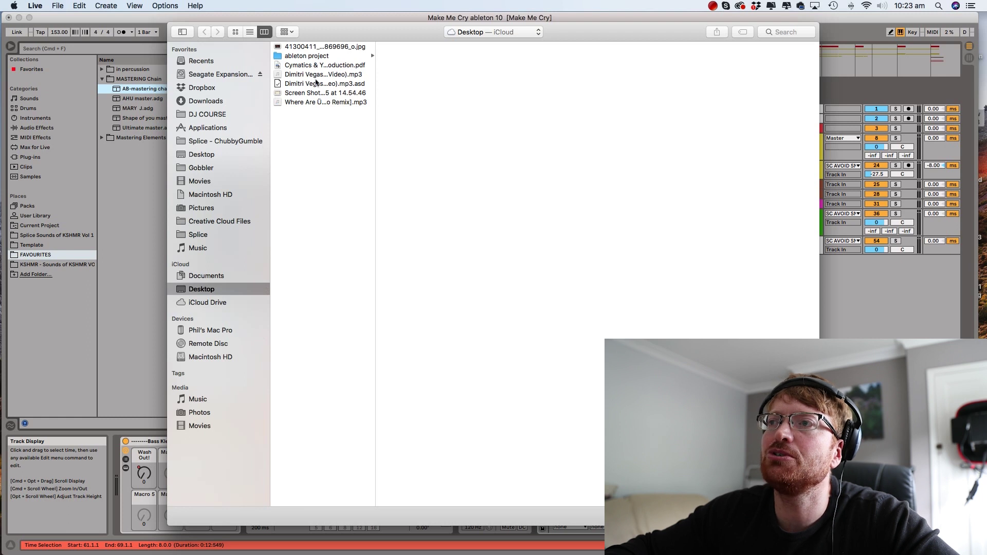
pyautogui.click(318, 103)
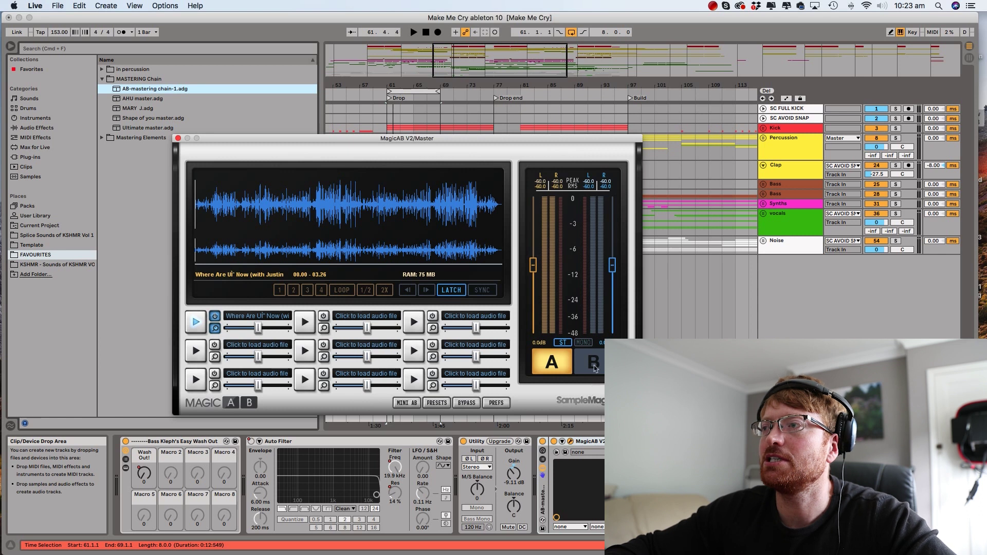
# Play the project briefly from the Drop to check the MagicAB levels, then stop playback
pyautogui.click(414, 32)
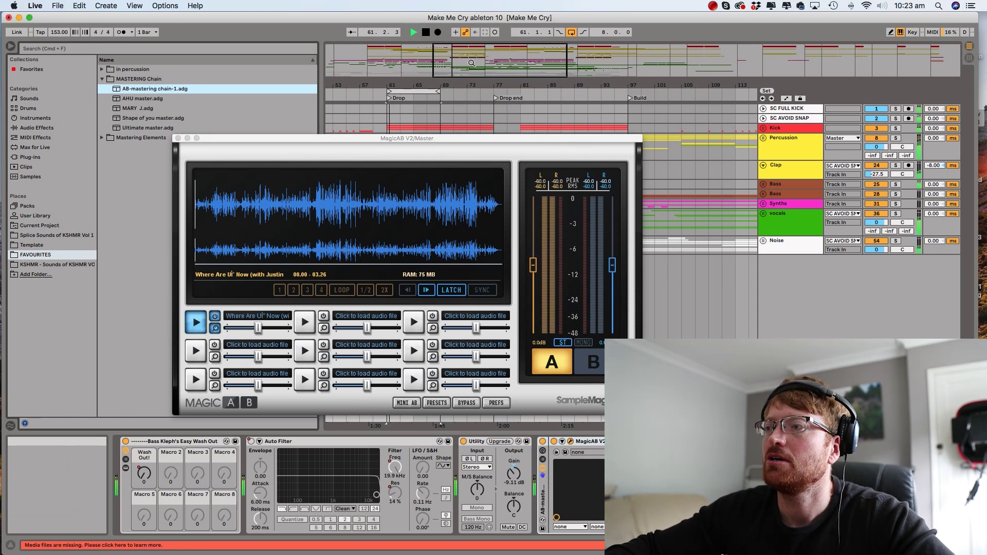
pyautogui.press('space')
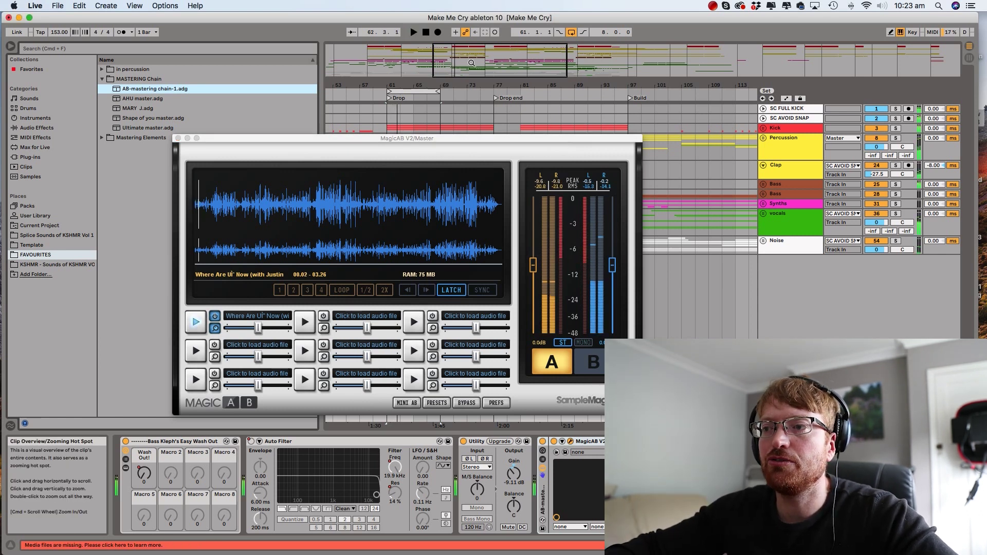
# Switch MagicAB to the B reference track and play it briefly, then stop playback
pyautogui.click(596, 363)
pyautogui.press('space')
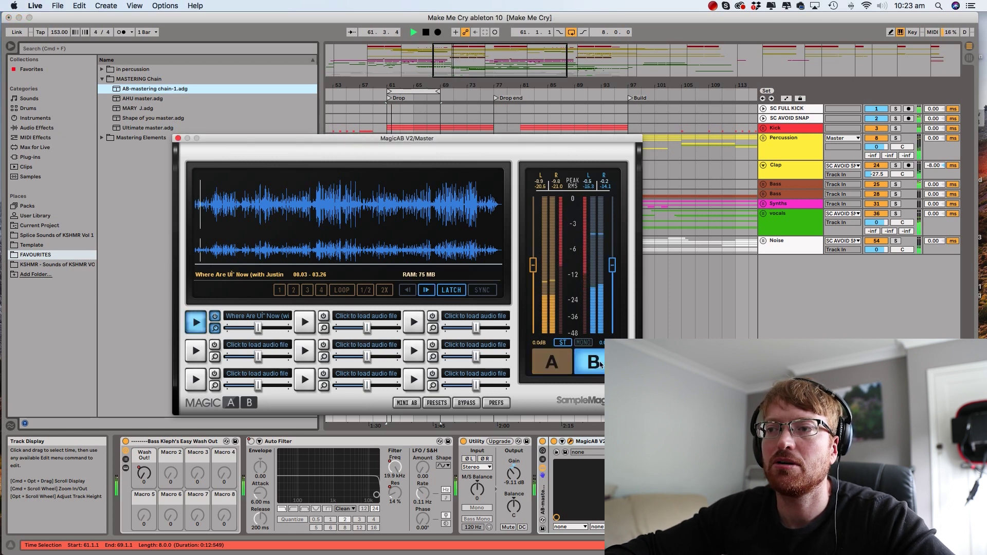
pyautogui.press('space')
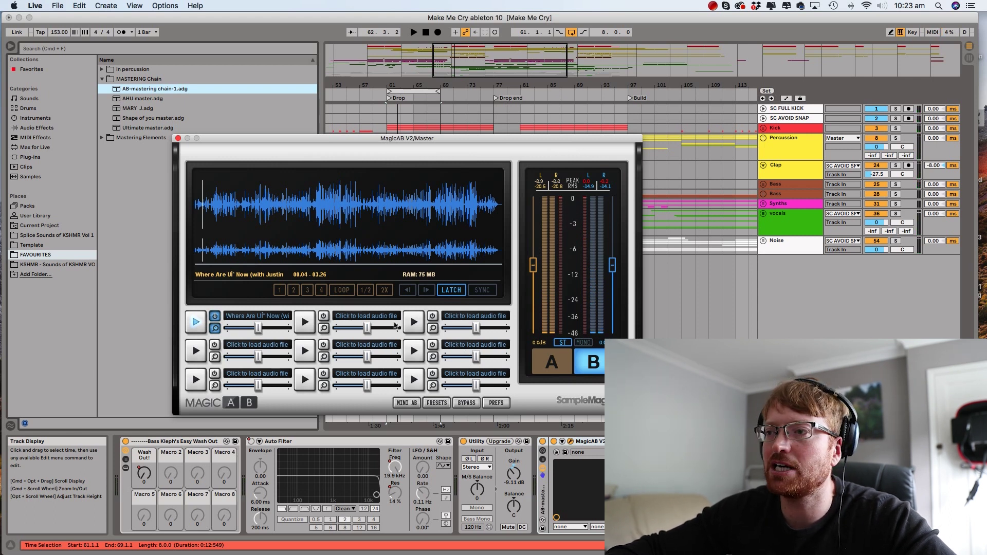
# Toggle MagicAB between A and B with playback stopped, ending on A
pyautogui.click(306, 323)
pyautogui.click(192, 326)
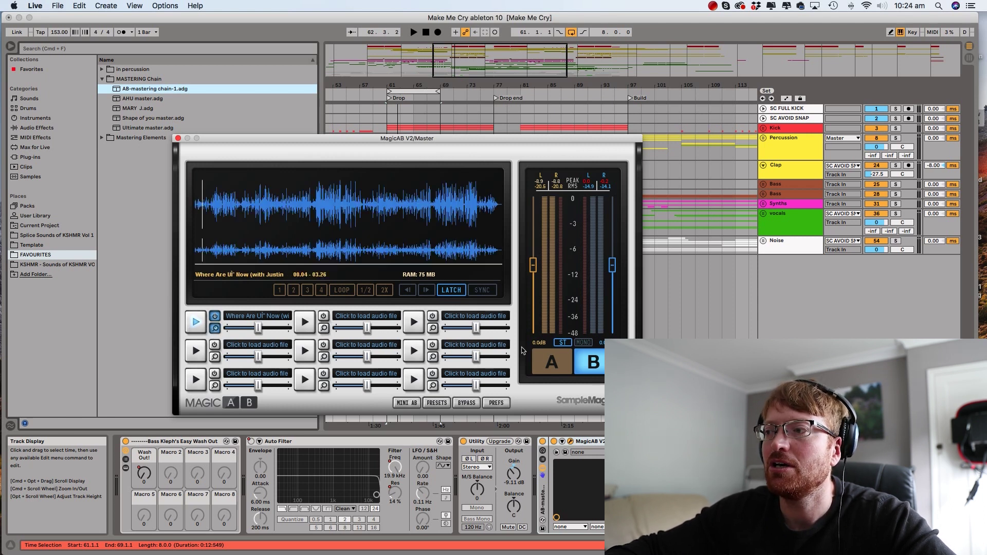
pyautogui.click(558, 370)
pyautogui.click(602, 365)
pyautogui.click(566, 366)
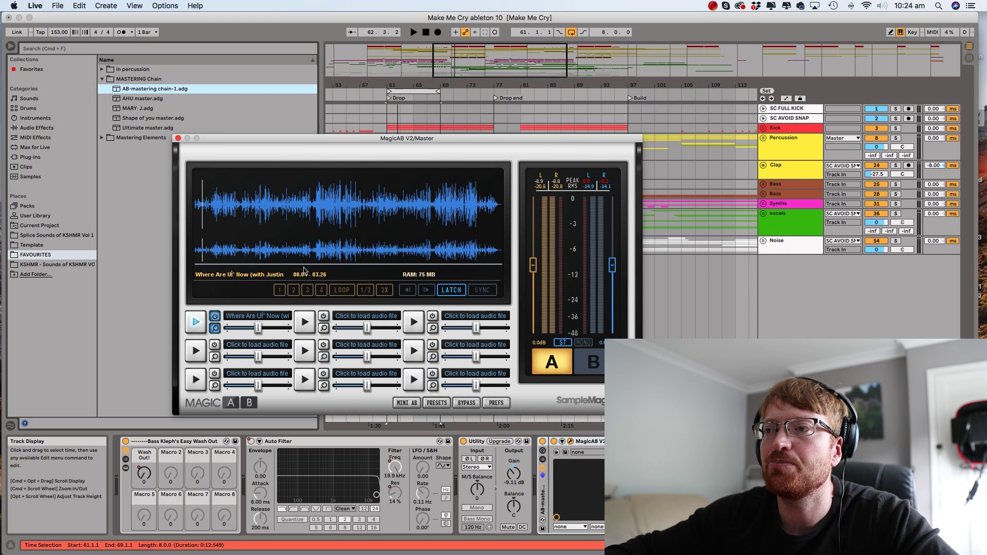
# Place cue point 1 at 01.21 on the reference waveform and briefly play the project with MagicAB on B
pyautogui.click(280, 290)
pyautogui.moveTo(202, 231); pyautogui.dragTo(316, 234)
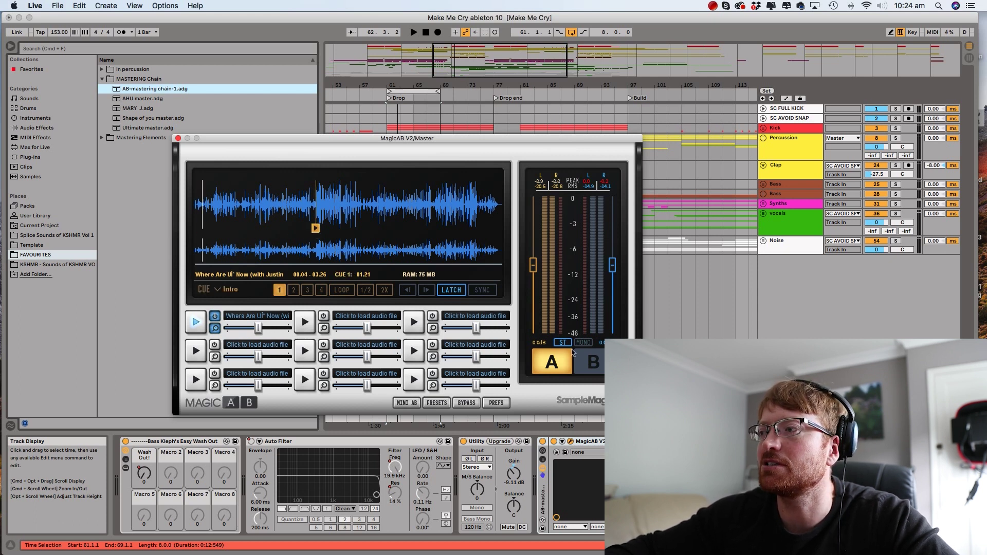
pyautogui.click(594, 362)
pyautogui.press('space')
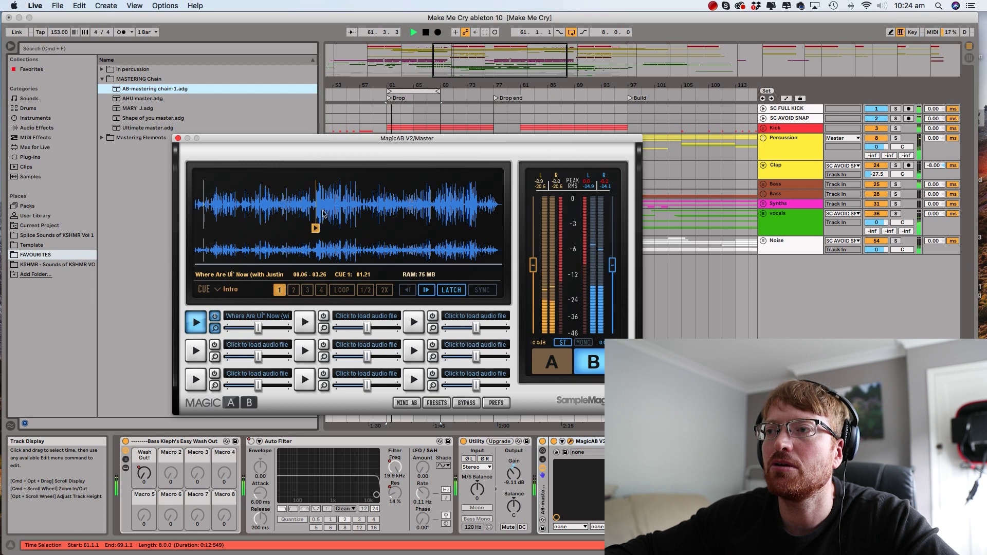
pyautogui.press('space')
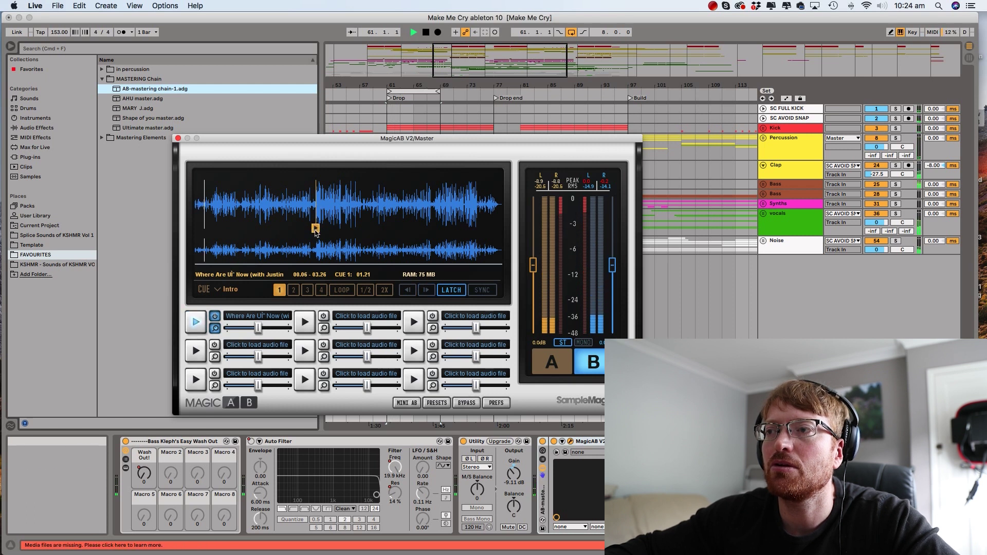
# Move the reference playhead to the cue point at 01.21 and briefly play the reference from there
pyautogui.click(315, 229)
pyautogui.click(315, 229)
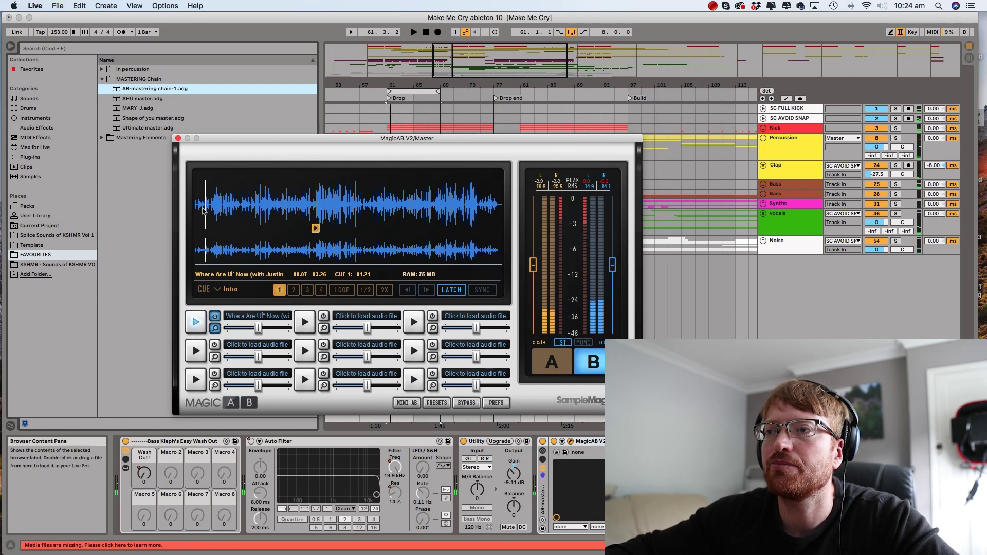
pyautogui.click(298, 209)
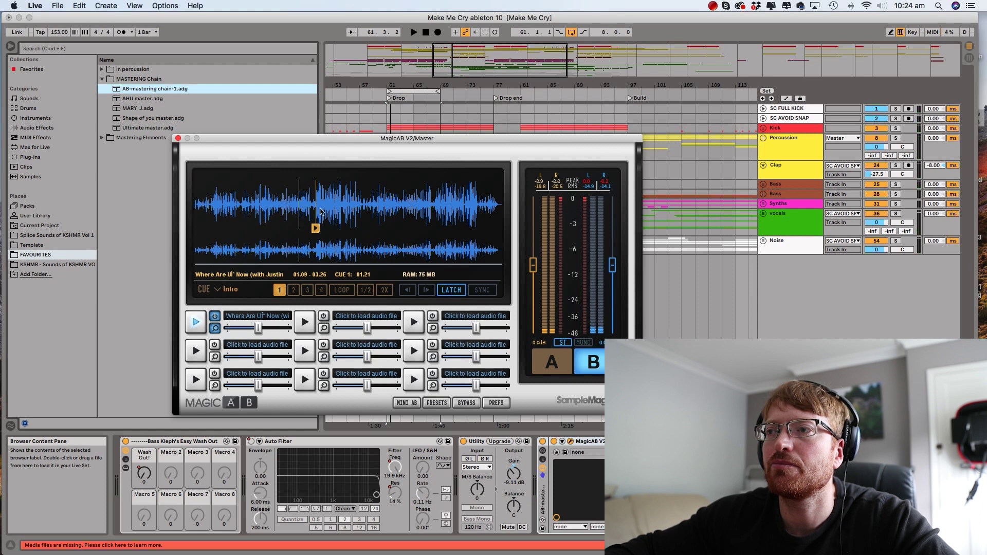
pyautogui.click(317, 210)
pyautogui.press('space')
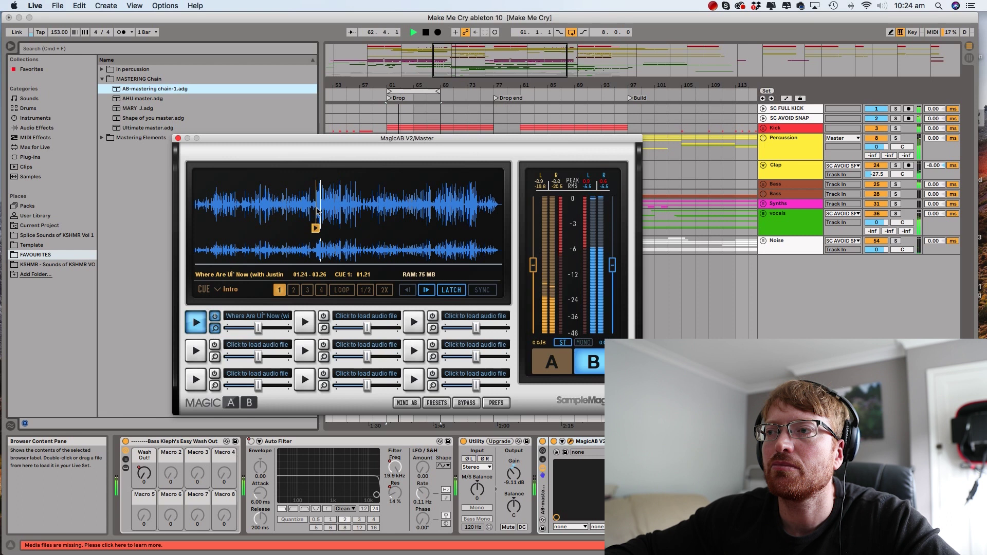
pyautogui.press('space')
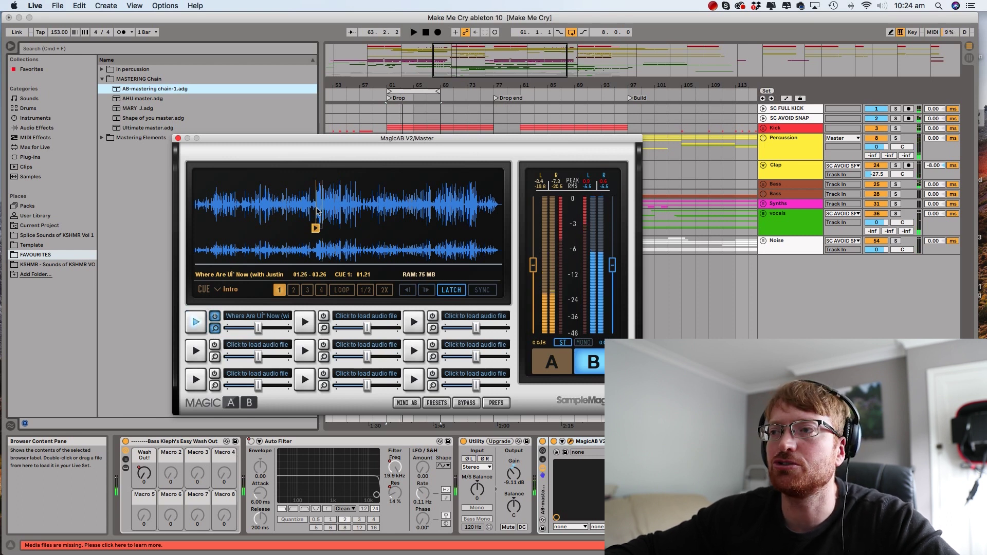
# Turn on looping for cue 1 and shorten the reference loop to run from 01.21 to 01.31
pyautogui.click(342, 290)
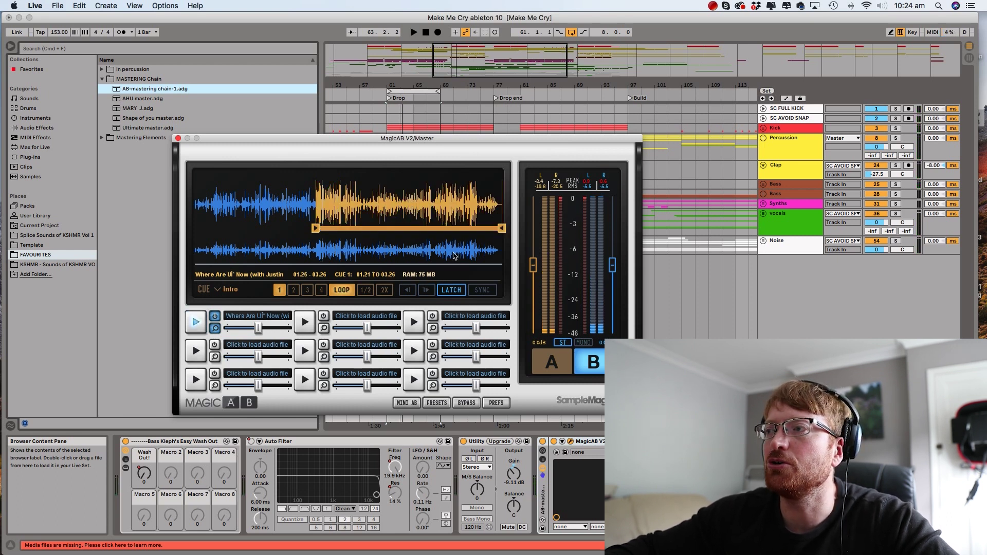
pyautogui.moveTo(498, 231); pyautogui.dragTo(332, 233)
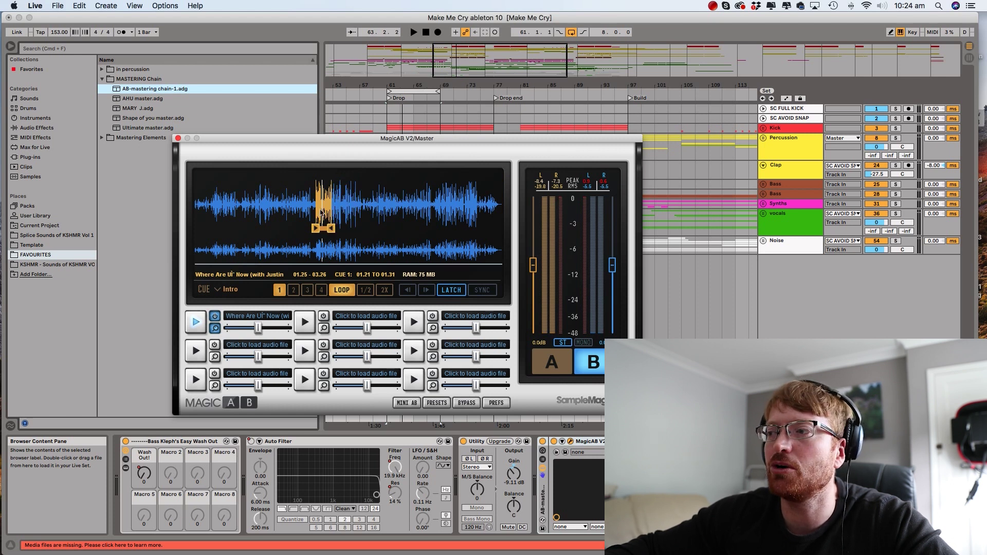
# Lower MagicAB's B level fader to match the mix, comparing A and B during playback, then stop playback
pyautogui.moveTo(613, 268); pyautogui.dragTo(621, 304)
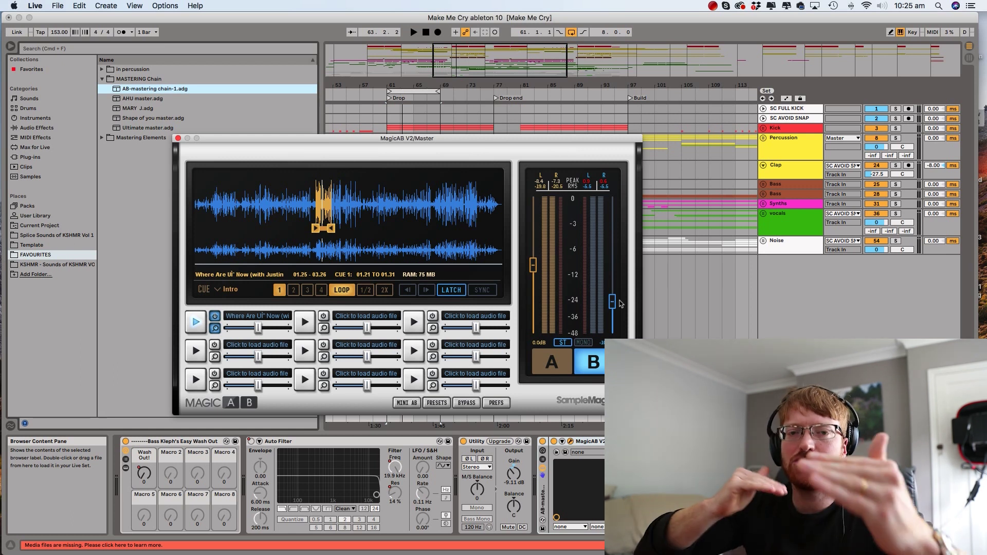
pyautogui.moveTo(612, 304); pyautogui.dragTo(612, 322)
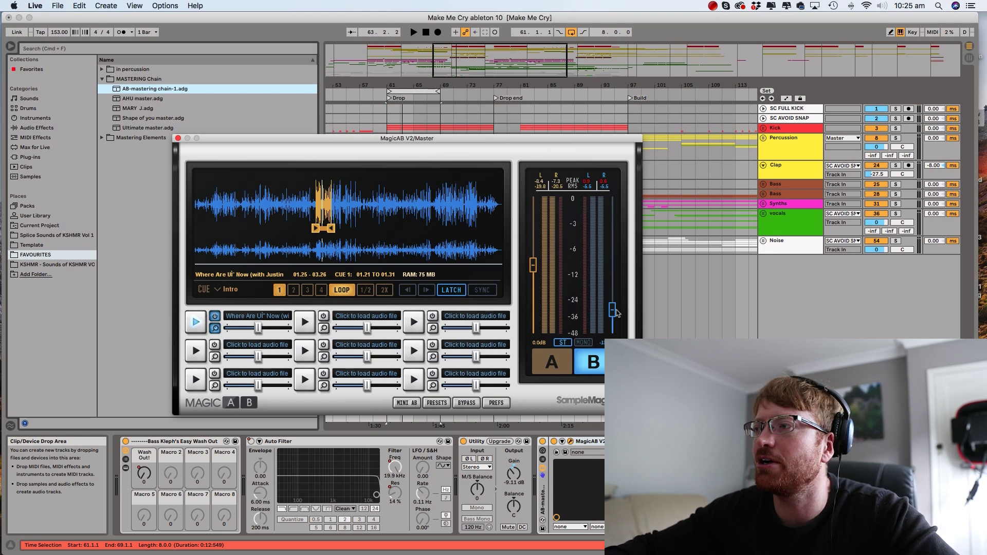
pyautogui.press('space')
pyautogui.click(590, 363)
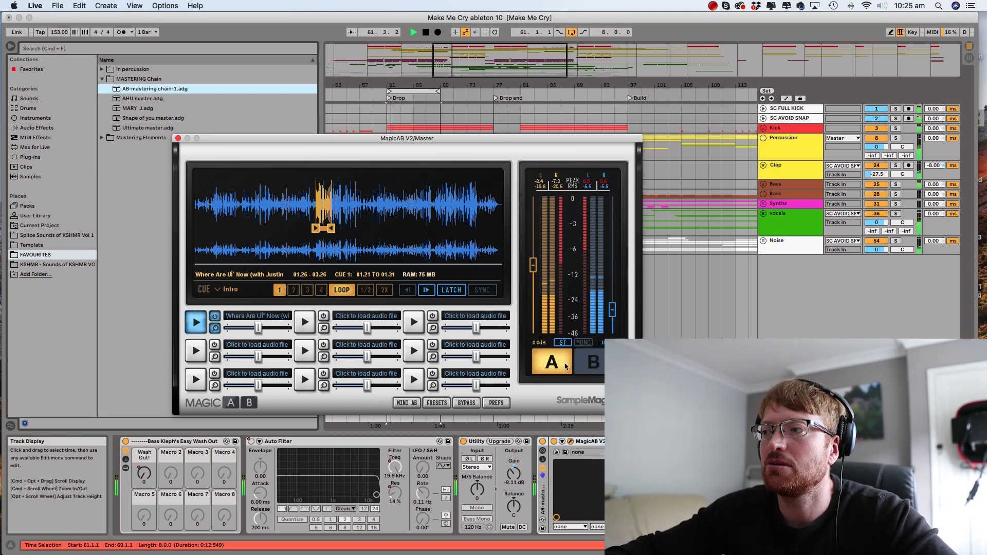
pyautogui.click(594, 365)
pyautogui.click(595, 366)
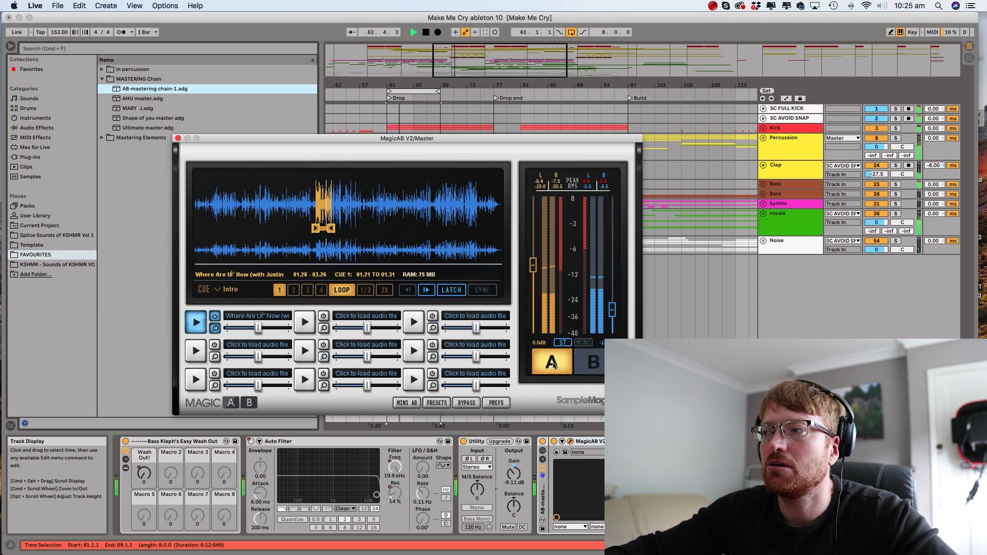
pyautogui.click(592, 363)
pyautogui.moveTo(613, 314); pyautogui.dragTo(613, 325)
pyautogui.press('space')
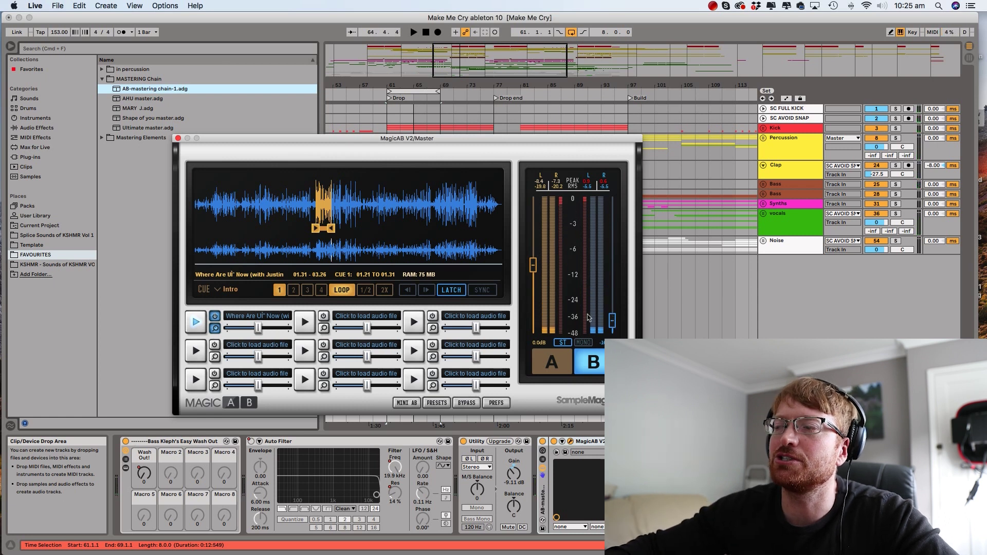
# Play the project from the Drop again, alternating between A and B to compare their levels, then stop playback
pyautogui.press('space')
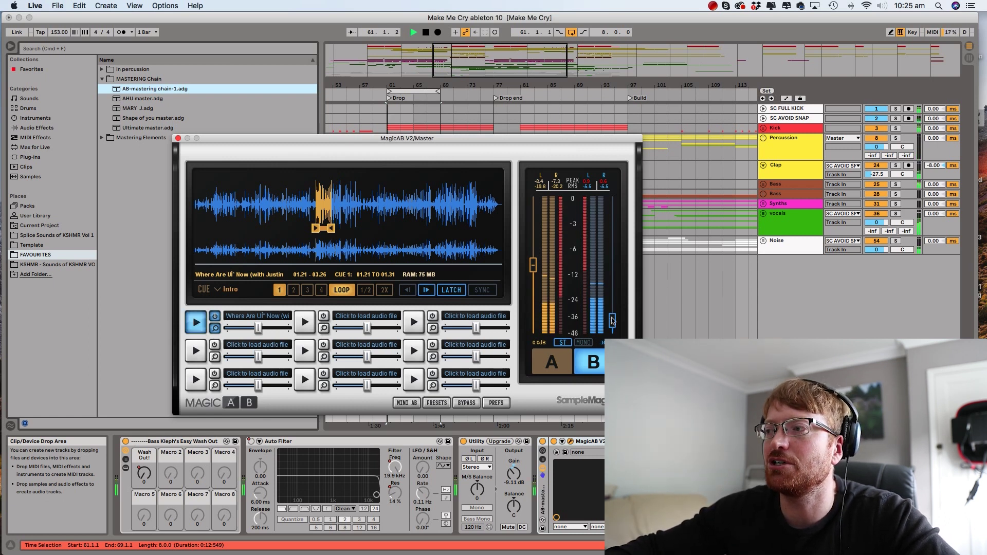
pyautogui.click(578, 355)
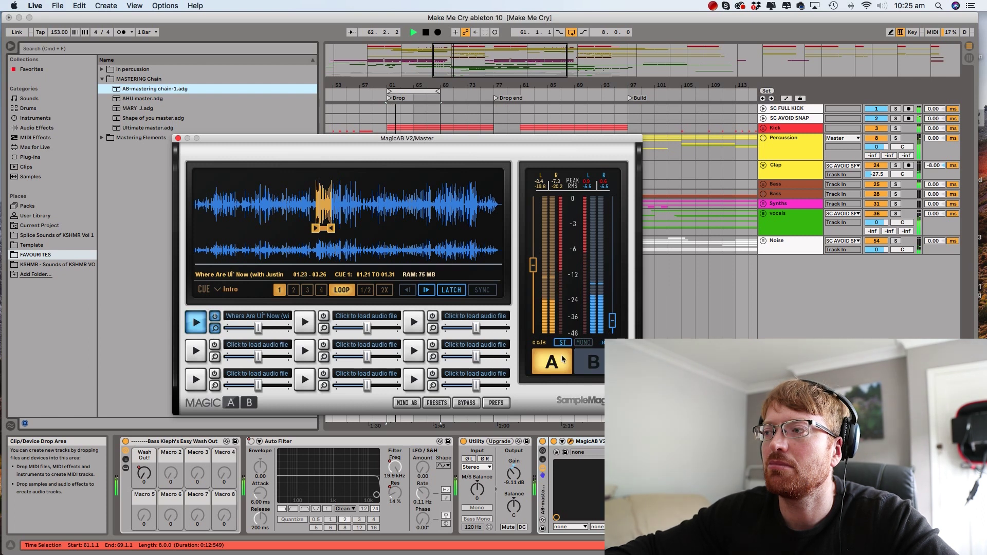
pyautogui.click(596, 364)
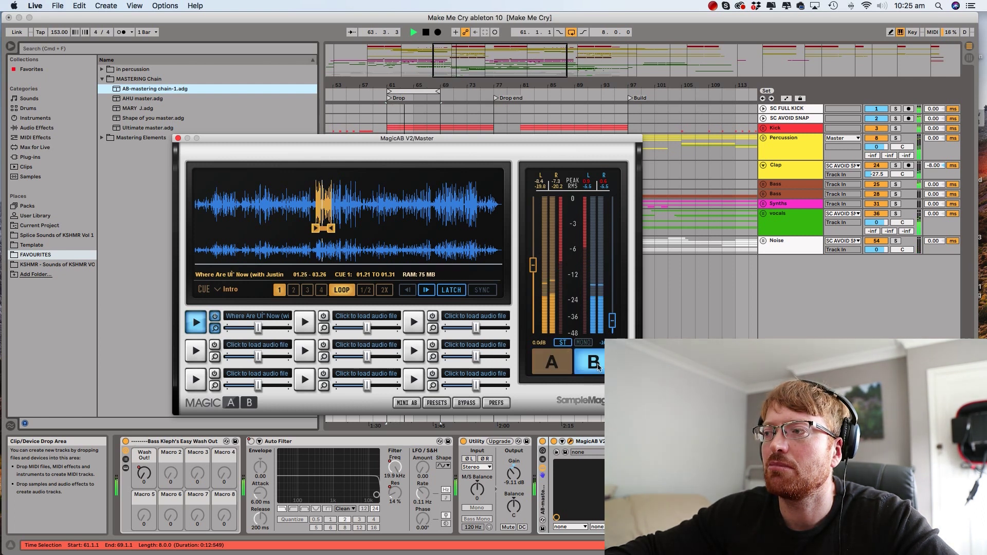
pyautogui.click(551, 366)
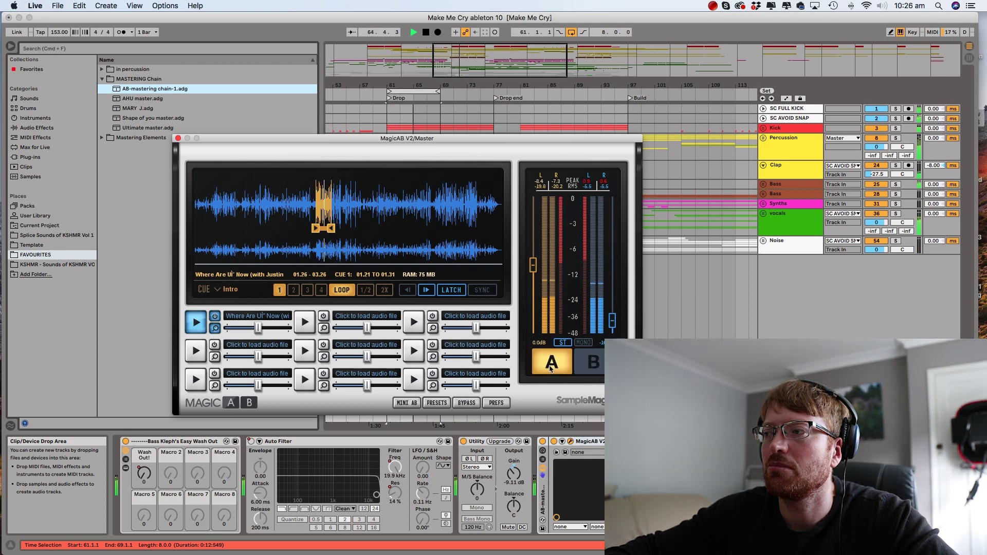
pyautogui.click(592, 363)
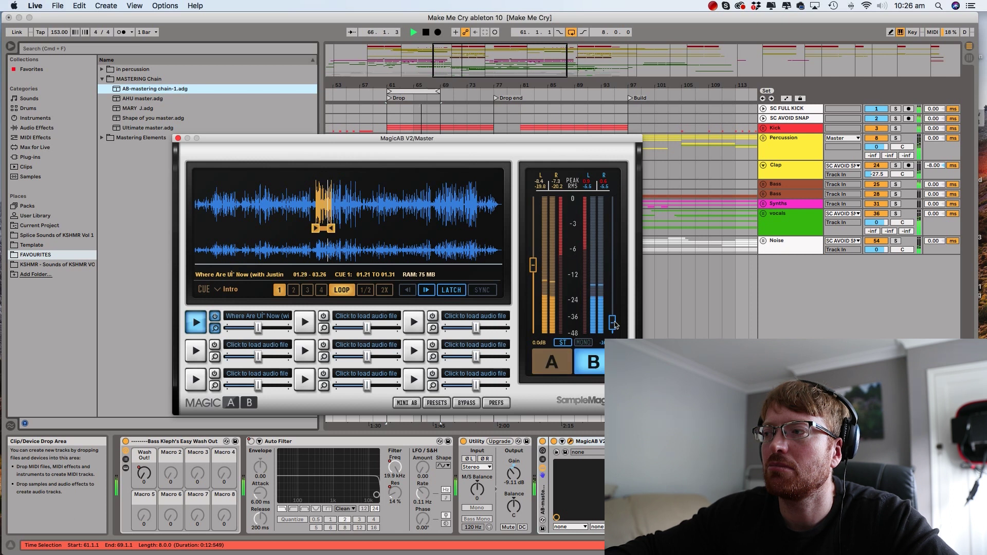
pyautogui.press('a')
pyautogui.press('b')
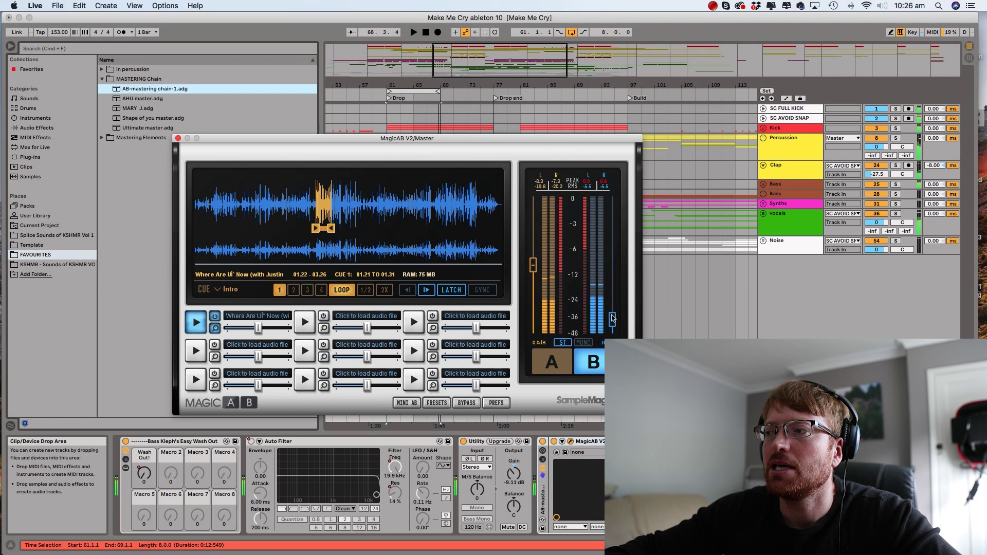
pyautogui.press('space')
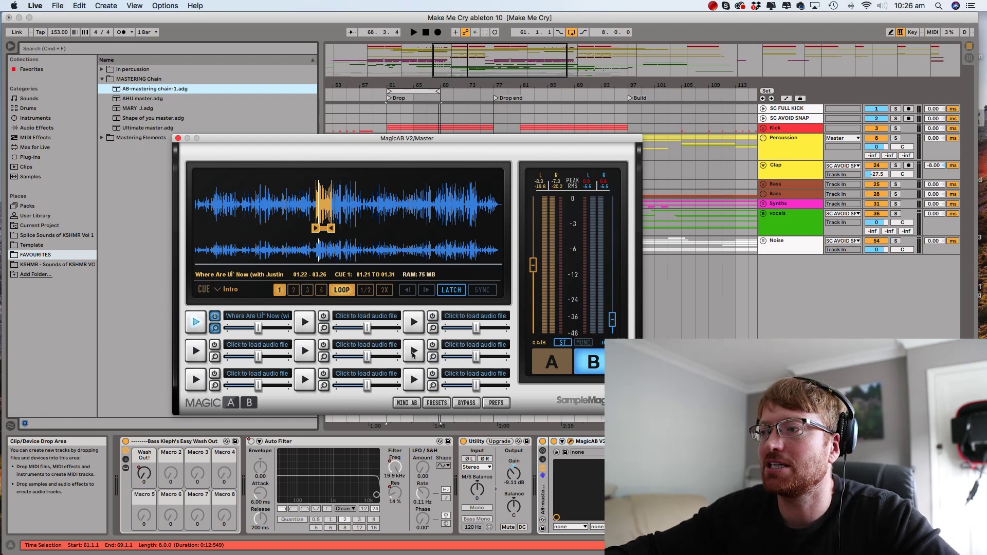
pyautogui.moveTo(468, 355)
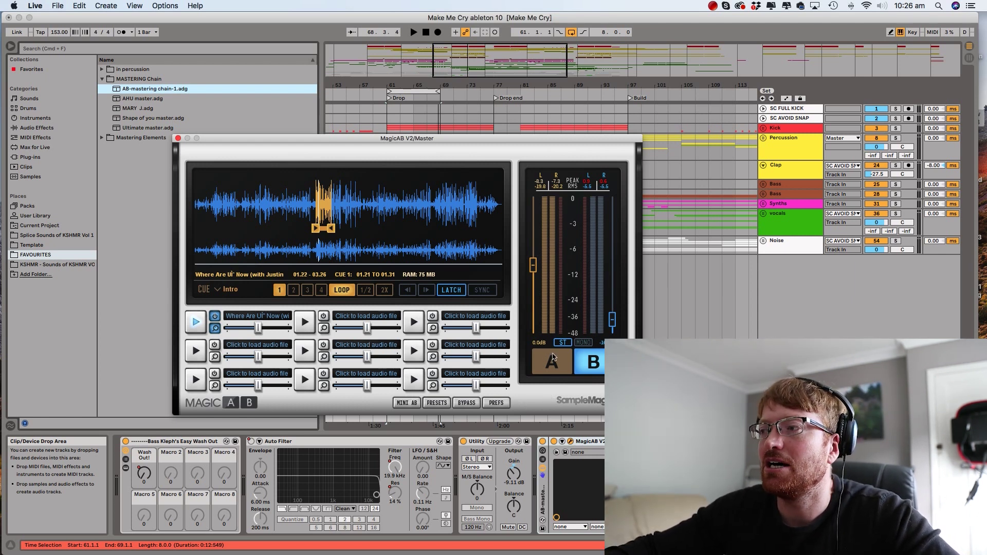